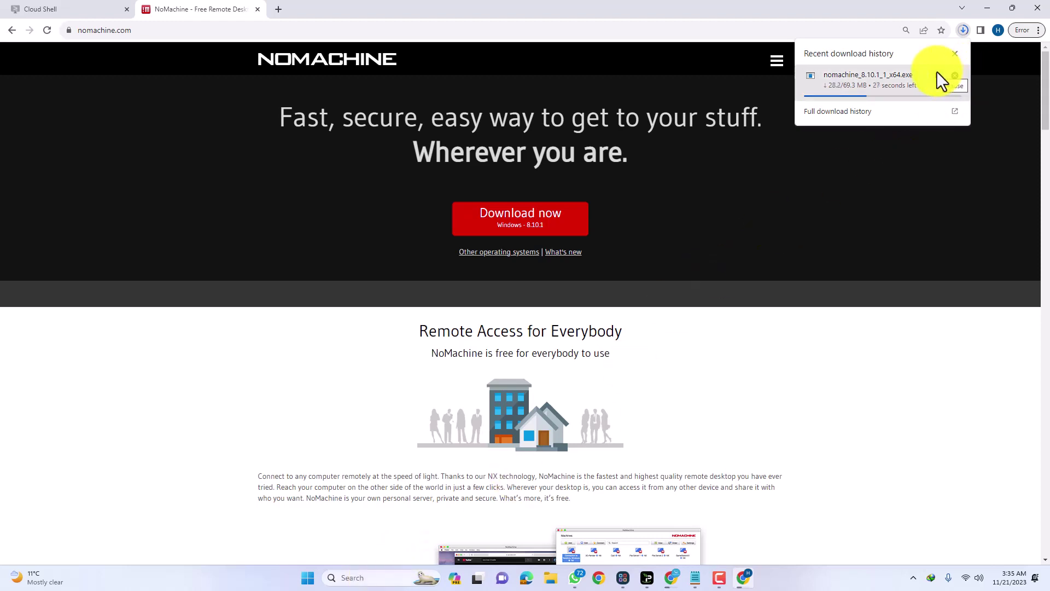
- Cancel the NoMachine installer download and launch the installed NoMachine app from Windows Search
{"action": "left_click", "coordinate": [954, 75]}
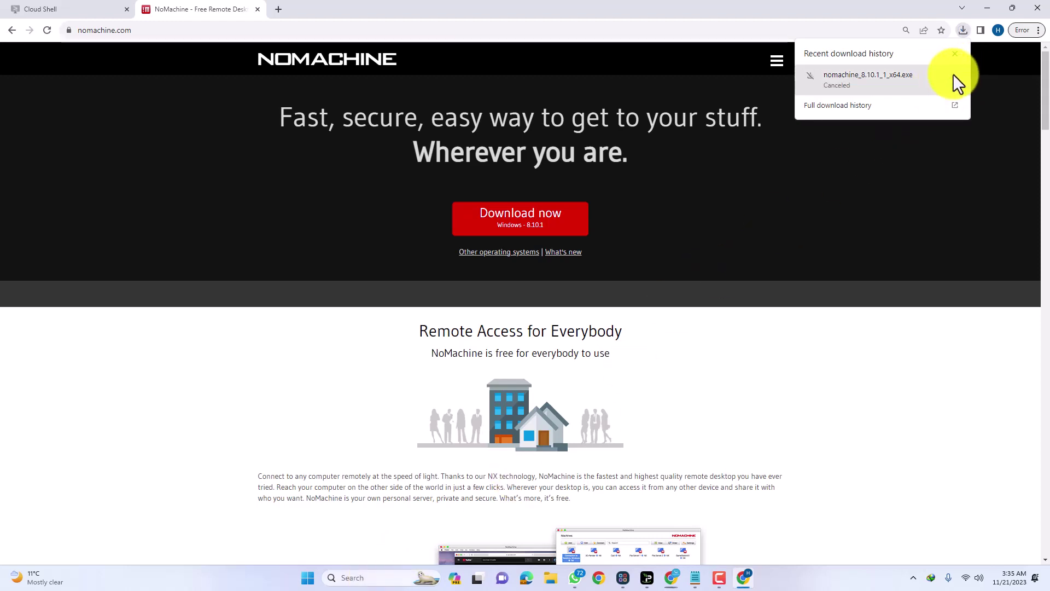
{"action": "left_click", "coordinate": [352, 578]}
{"action": "type", "text": "notepad"}
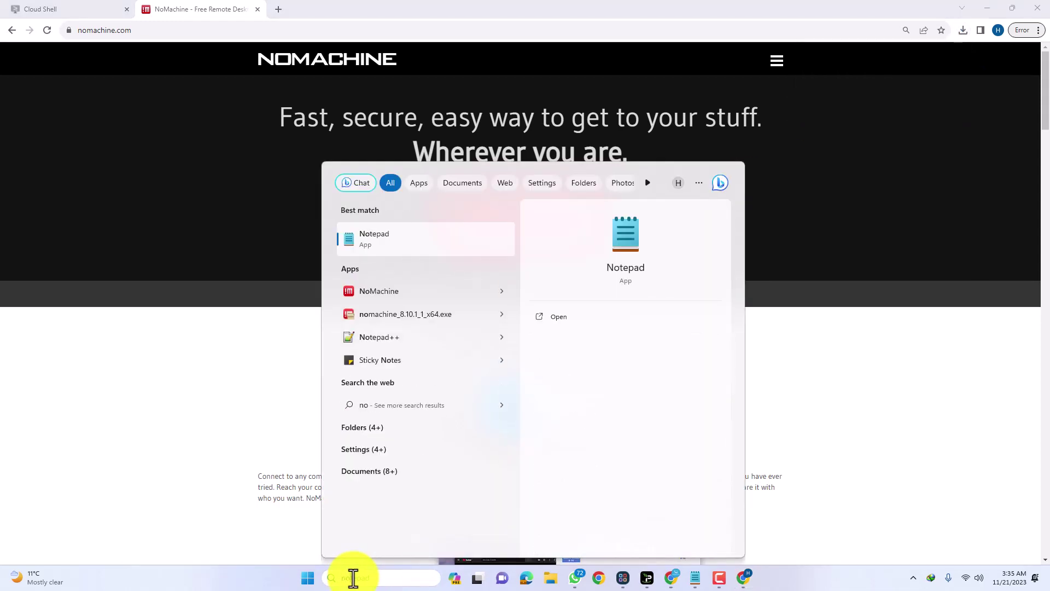
{"action": "key", "text": "Down"}
{"action": "key", "text": "Down"}
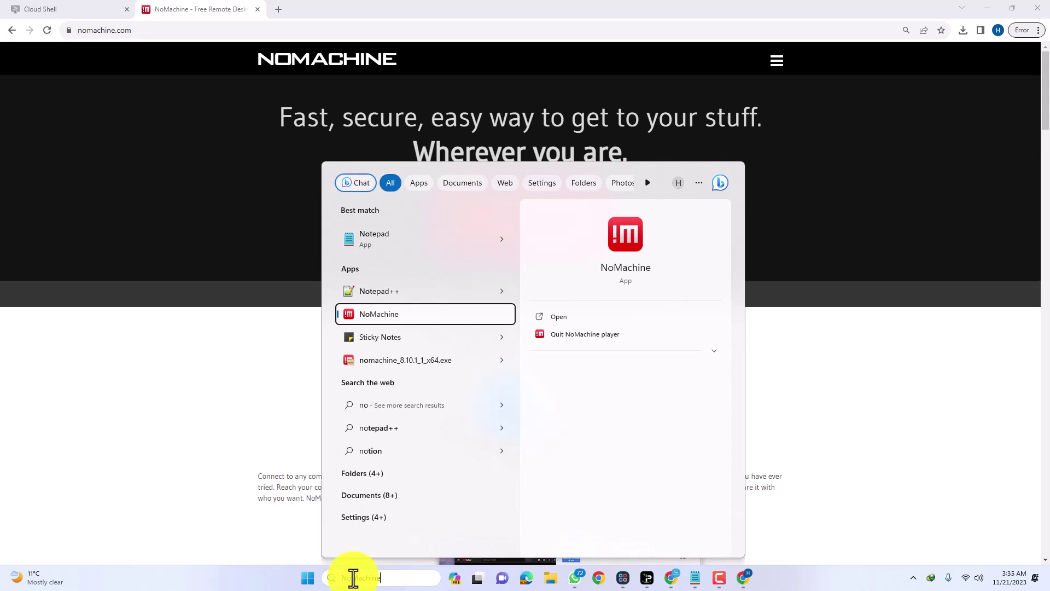
{"action": "key", "text": "Return"}
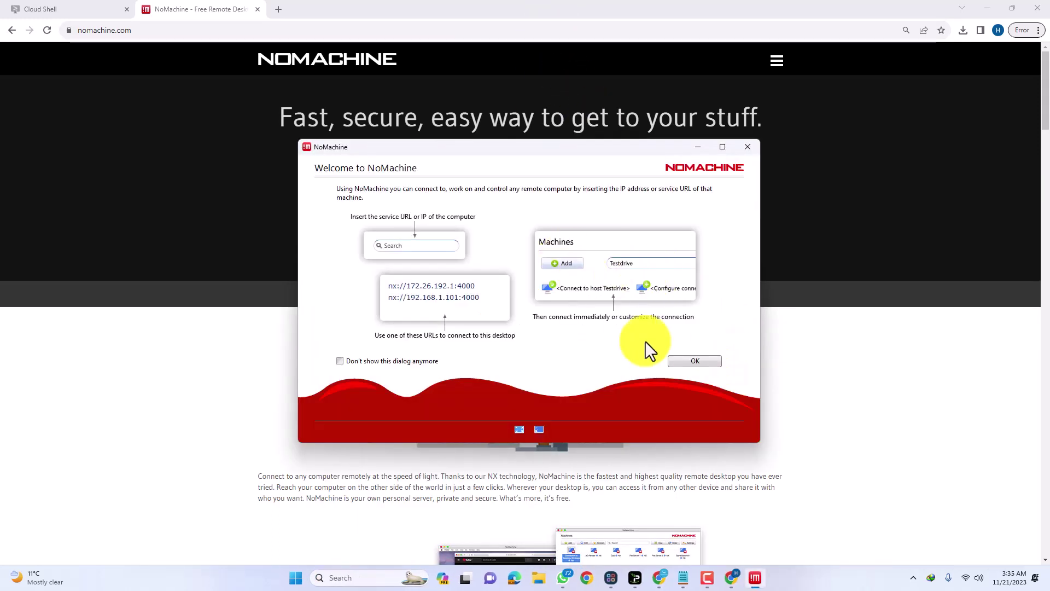
- Dismiss the welcome and guest sharing notices, remove the old saved machine, and return to Cloud Shell
{"action": "left_click", "coordinate": [691, 360]}
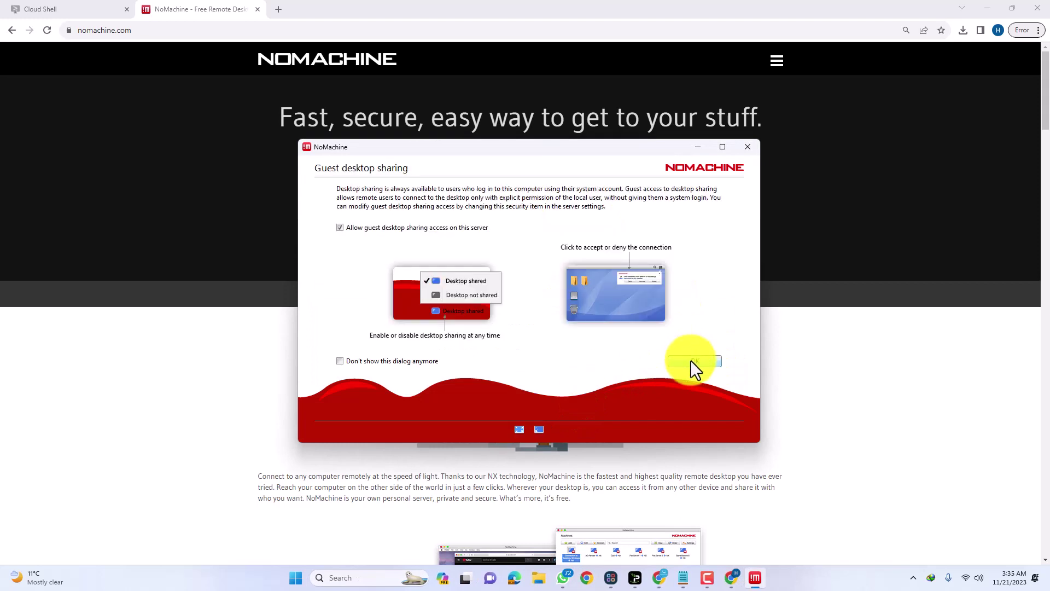
{"action": "left_click", "coordinate": [691, 360]}
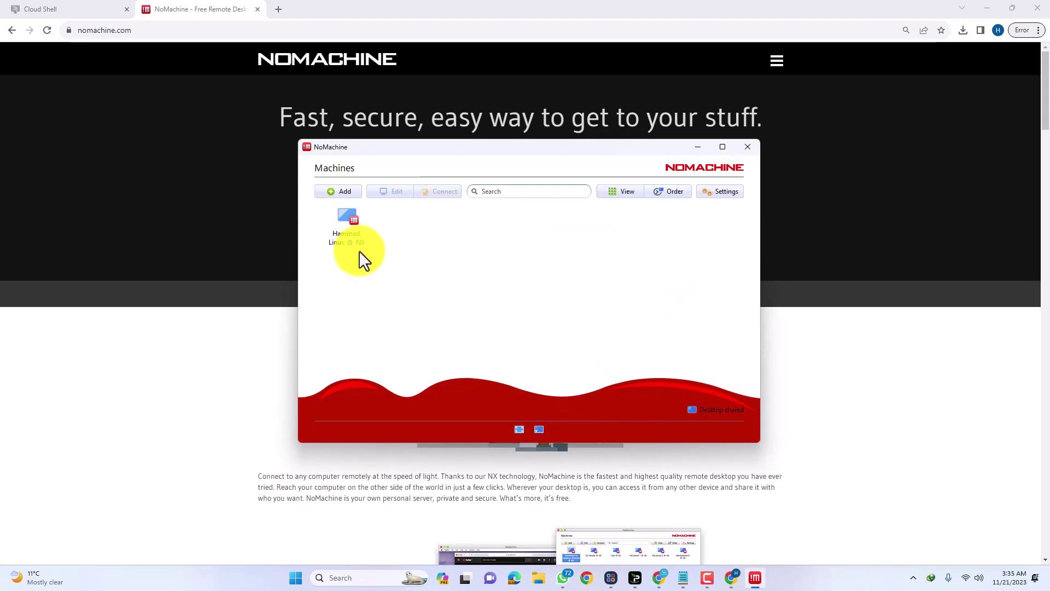
{"action": "right_click", "coordinate": [342, 221]}
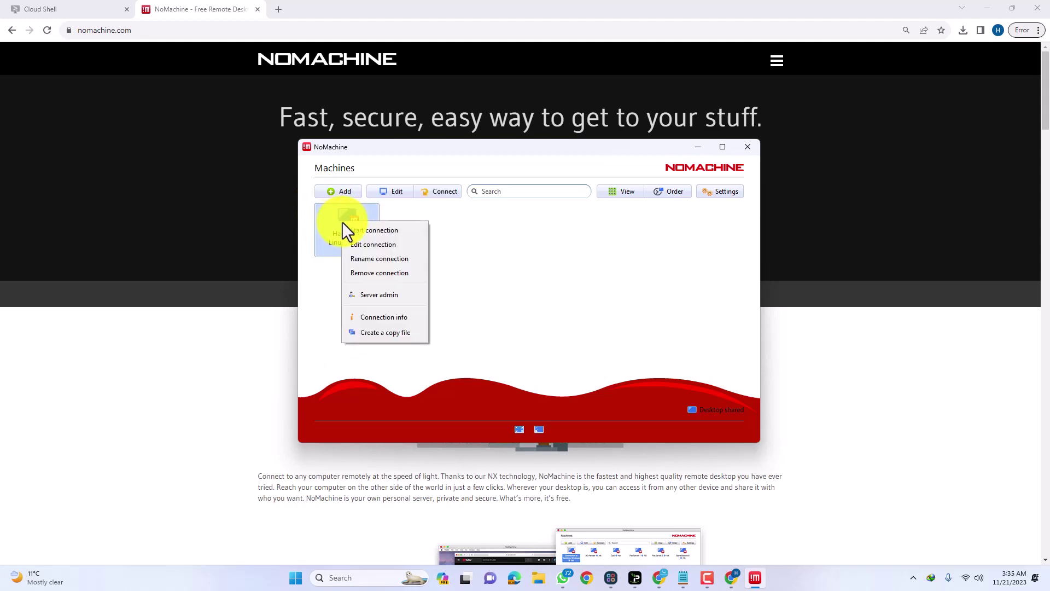
{"action": "left_click", "coordinate": [376, 274]}
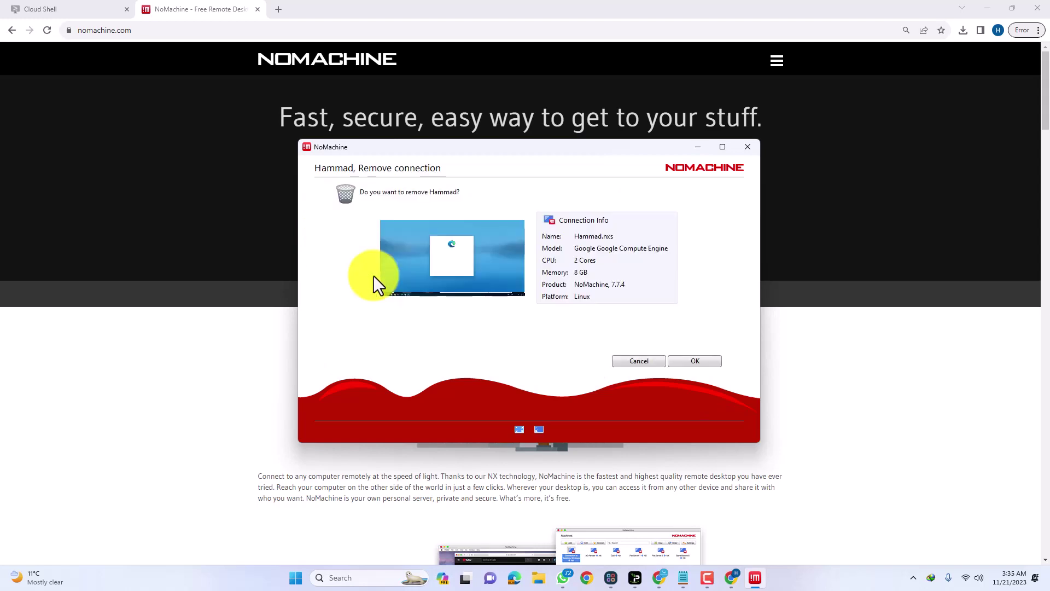
{"action": "left_click", "coordinate": [677, 362]}
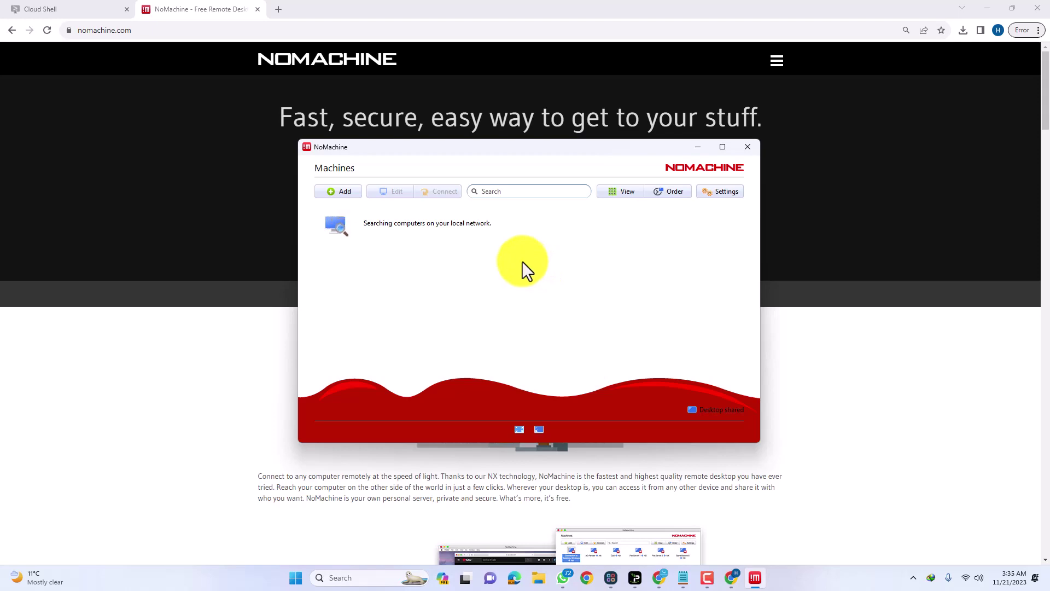
{"action": "left_click", "coordinate": [52, 11]}
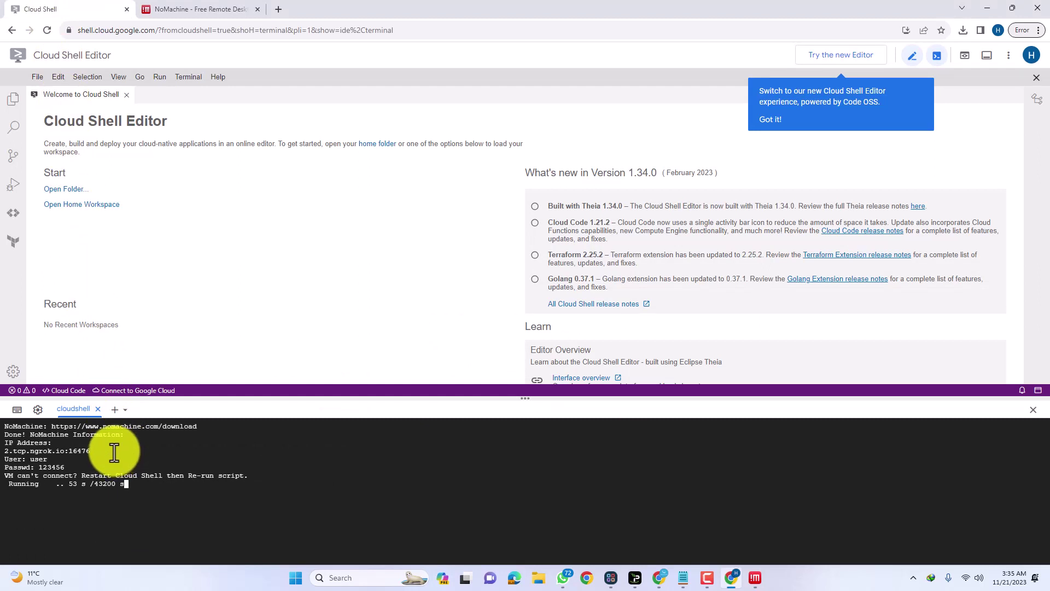
- Start a new machine connection in NoMachine and enter a name for it
{"action": "left_click", "coordinate": [764, 579]}
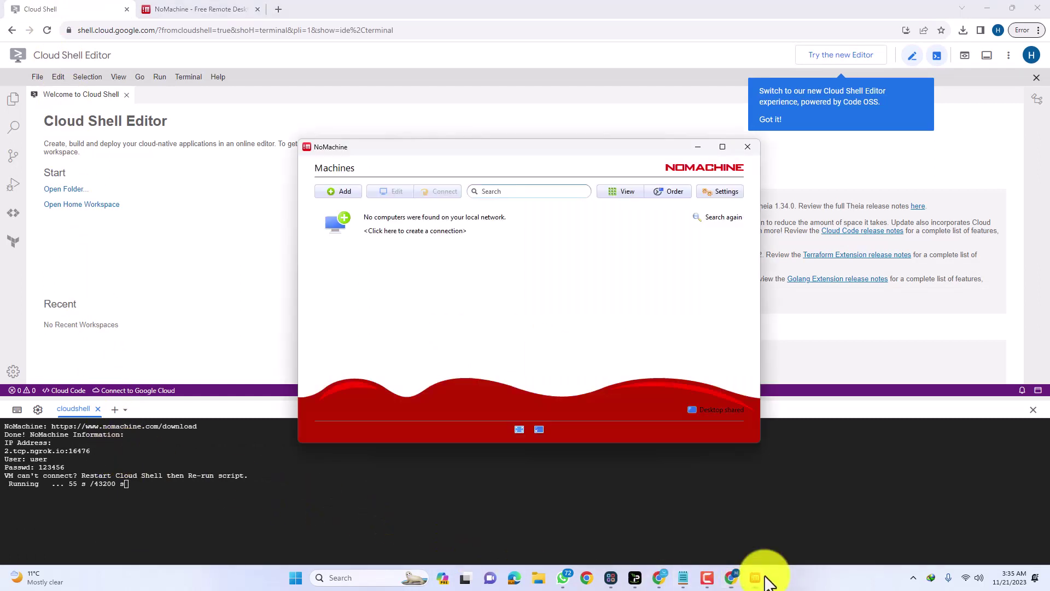
{"action": "left_click", "coordinate": [343, 193]}
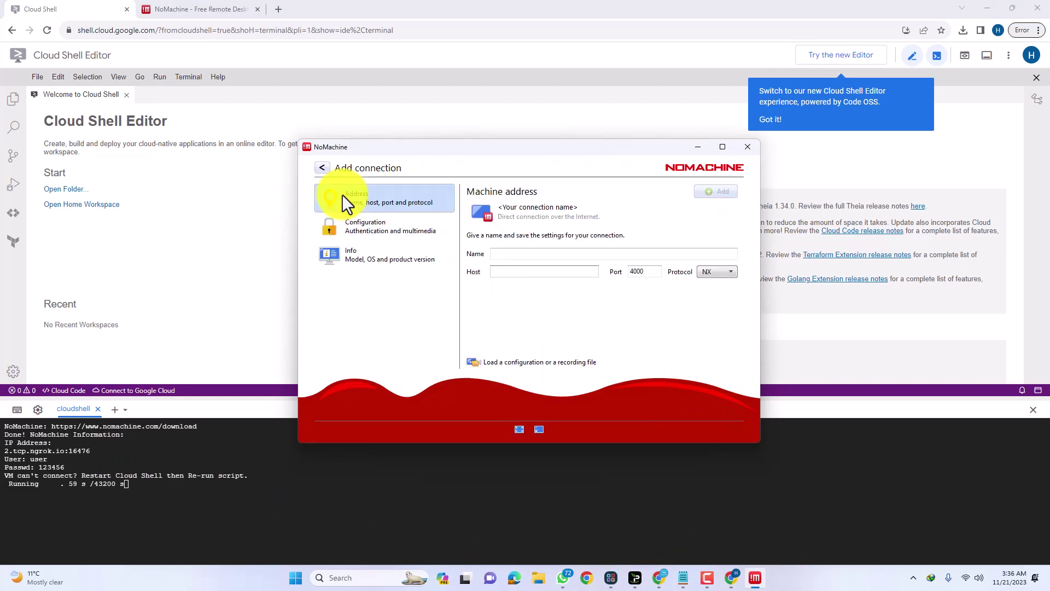
{"action": "left_click", "coordinate": [572, 254]}
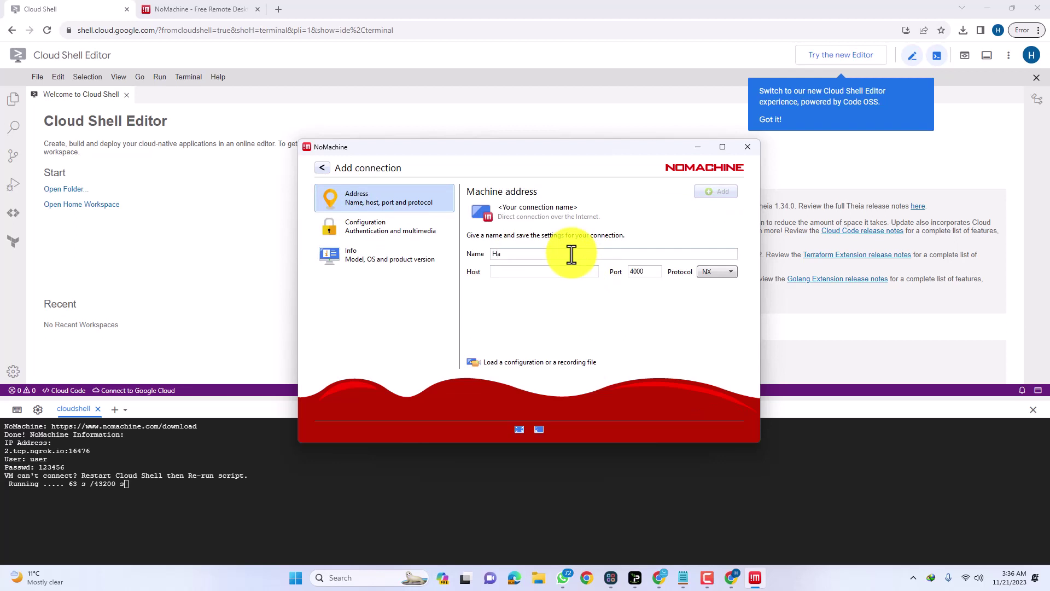
{"action": "type", "text": "Hammad Freshco"}
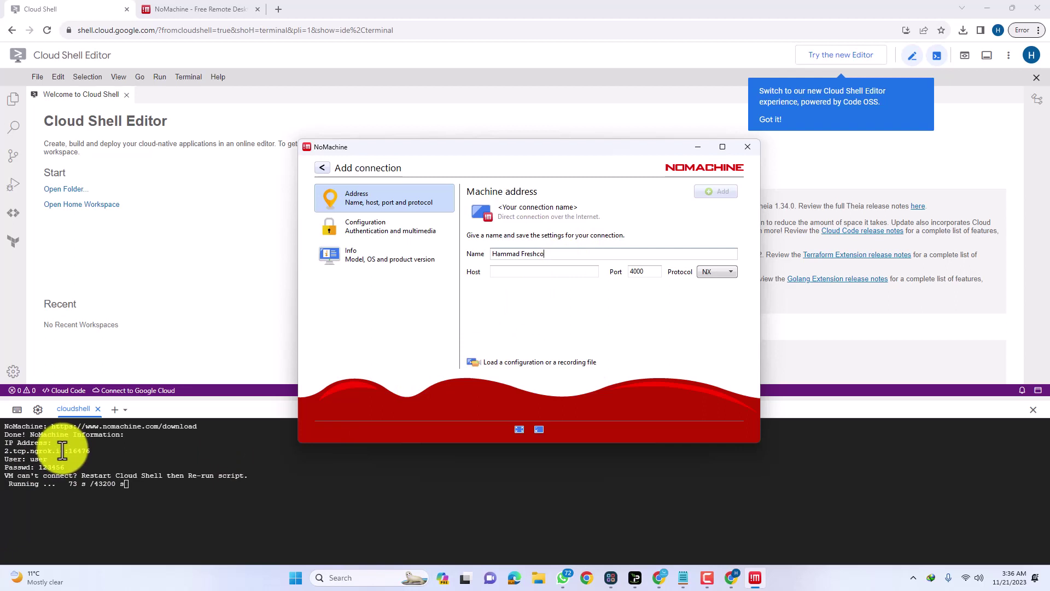
- Copy host 2.tcp.ngrok.io and port 16476 from the terminal into the form and save the connection
{"action": "left_click_drag", "start_coordinate": [62, 449], "coordinate": [4, 451]}
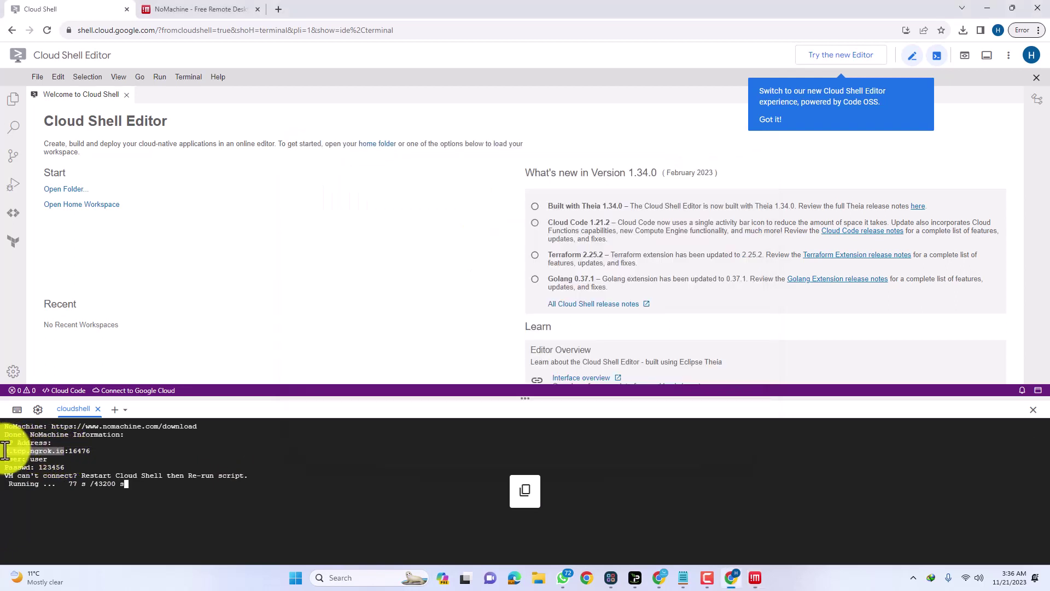
{"action": "key", "text": "ctrl+c"}
{"action": "key", "text": "alt+Tab"}
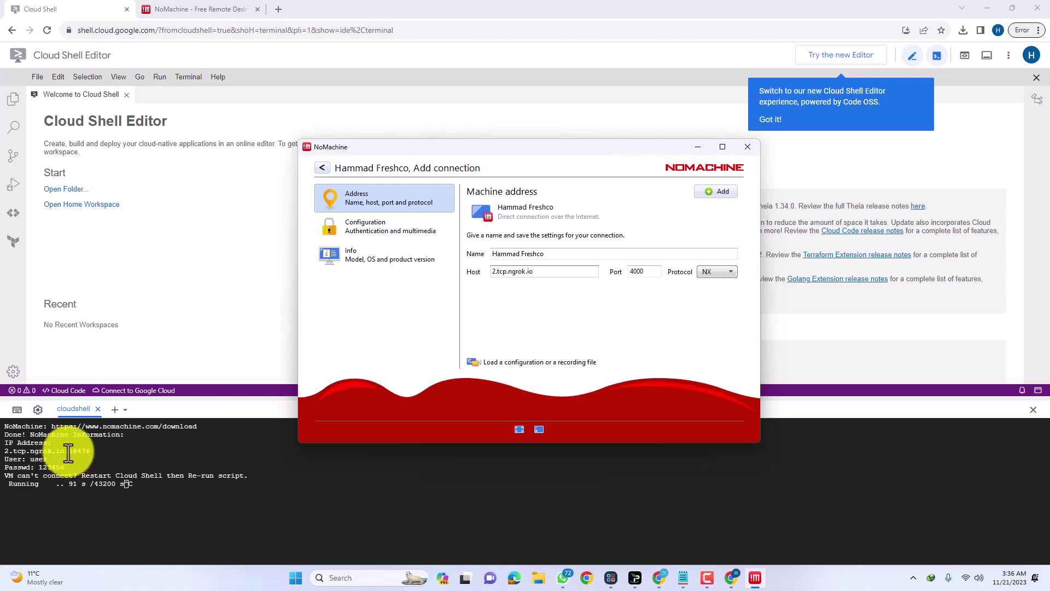
{"action": "key", "text": "alt+Tab"}
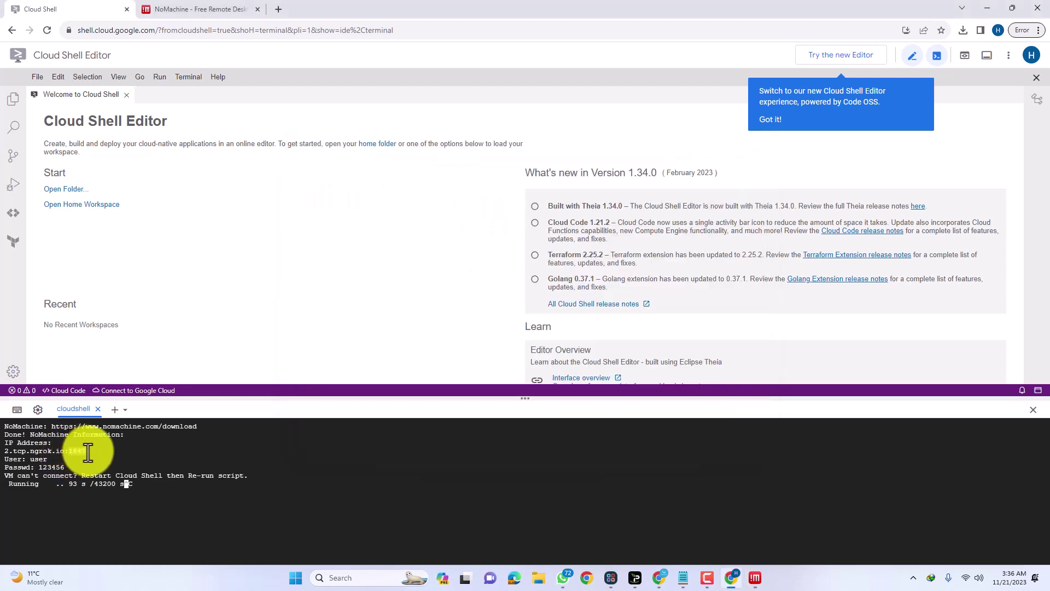
{"action": "double_click", "coordinate": [85, 451]}
{"action": "key", "text": "alt+Tab"}
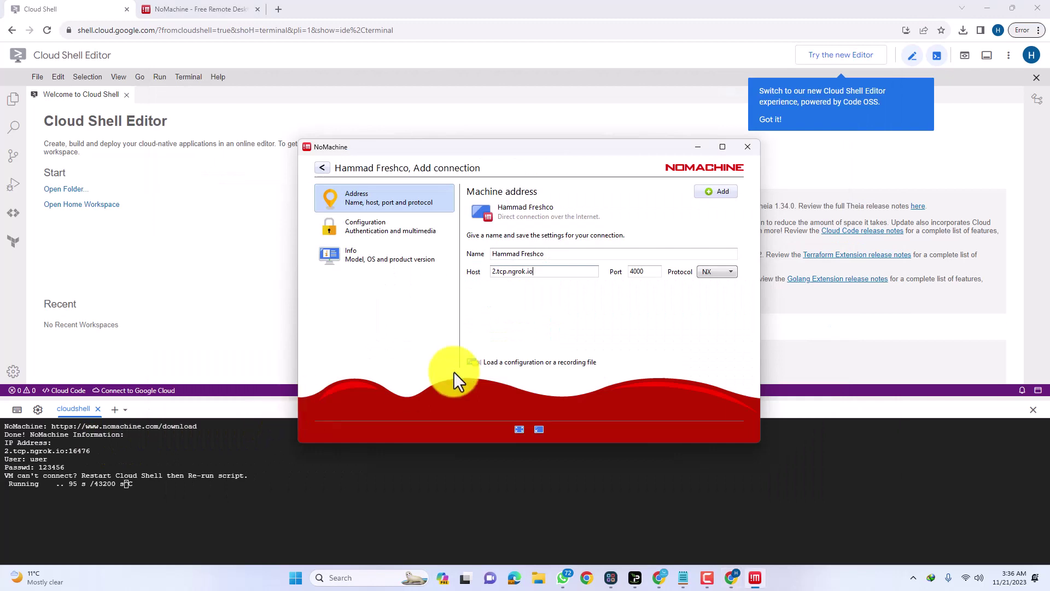
{"action": "left_click", "coordinate": [654, 274]}
{"action": "key", "text": "ctrl+v"}
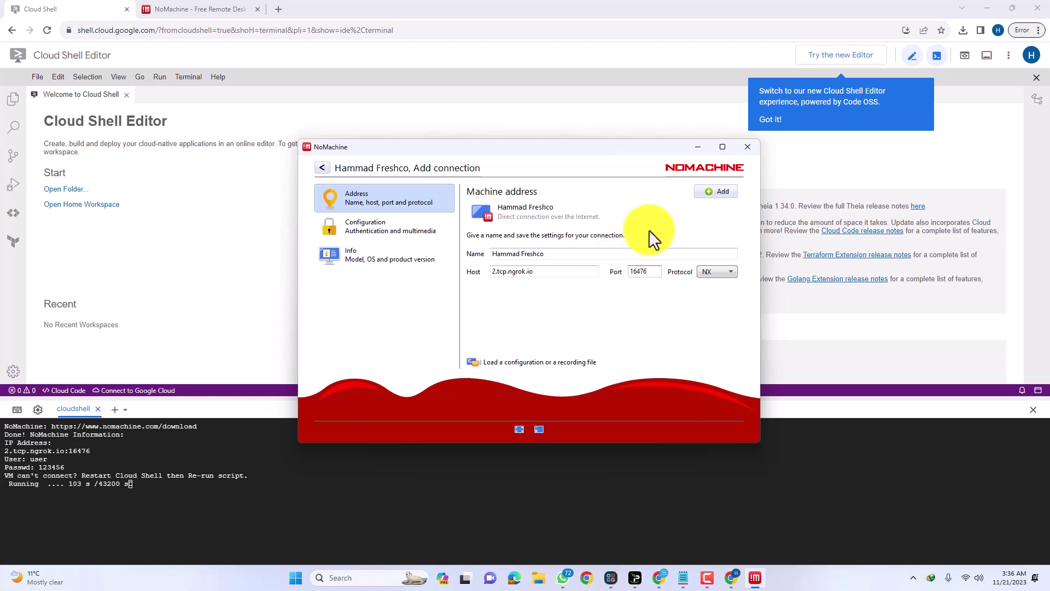
{"action": "left_click", "coordinate": [711, 193]}
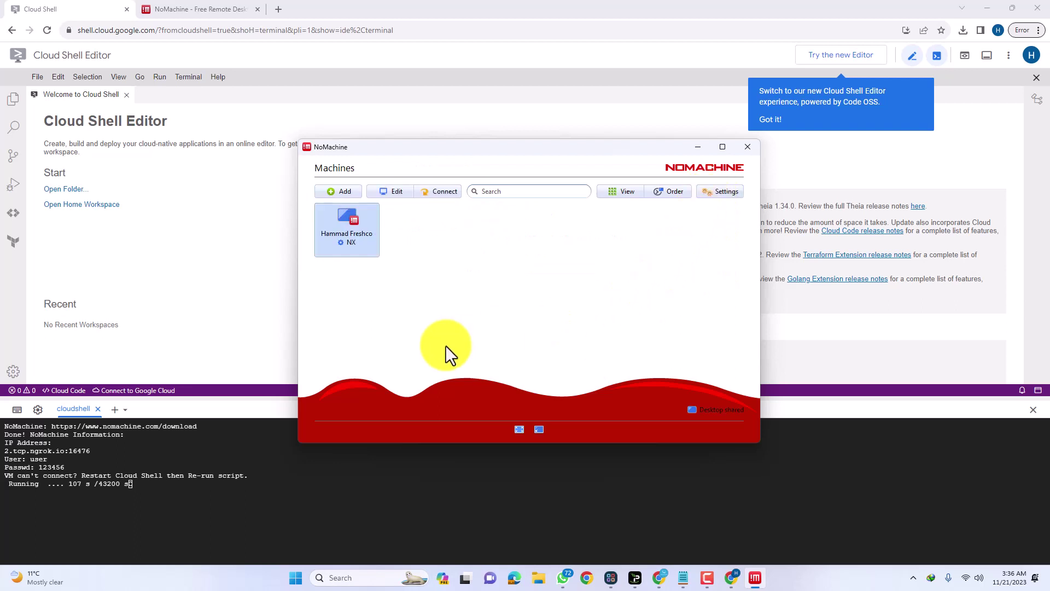
- Connect to the newly added machine and accept the host's identity
{"action": "left_click", "coordinate": [365, 230]}
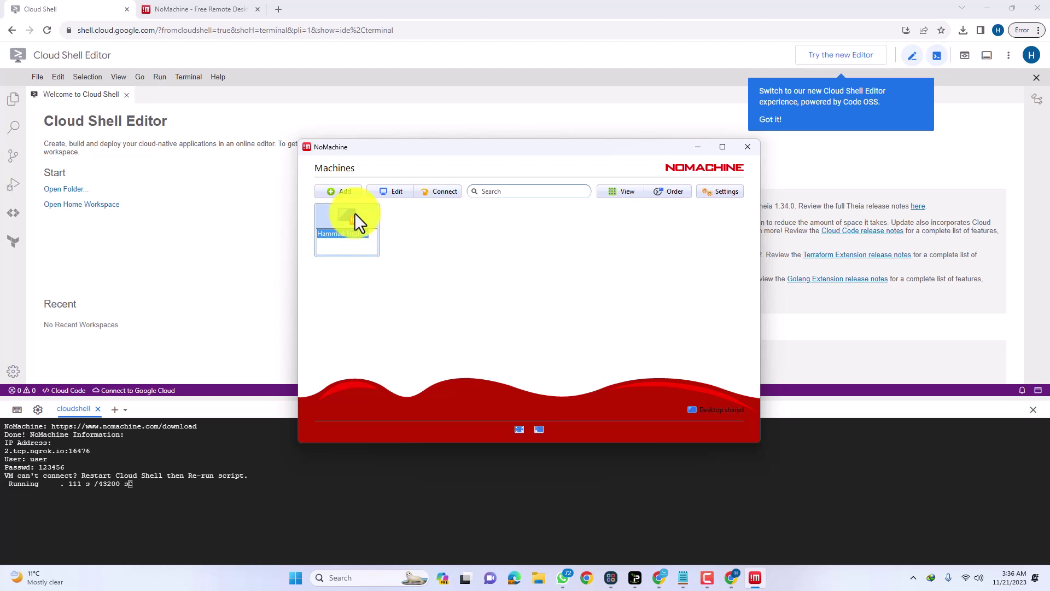
{"action": "double_click", "coordinate": [354, 216]}
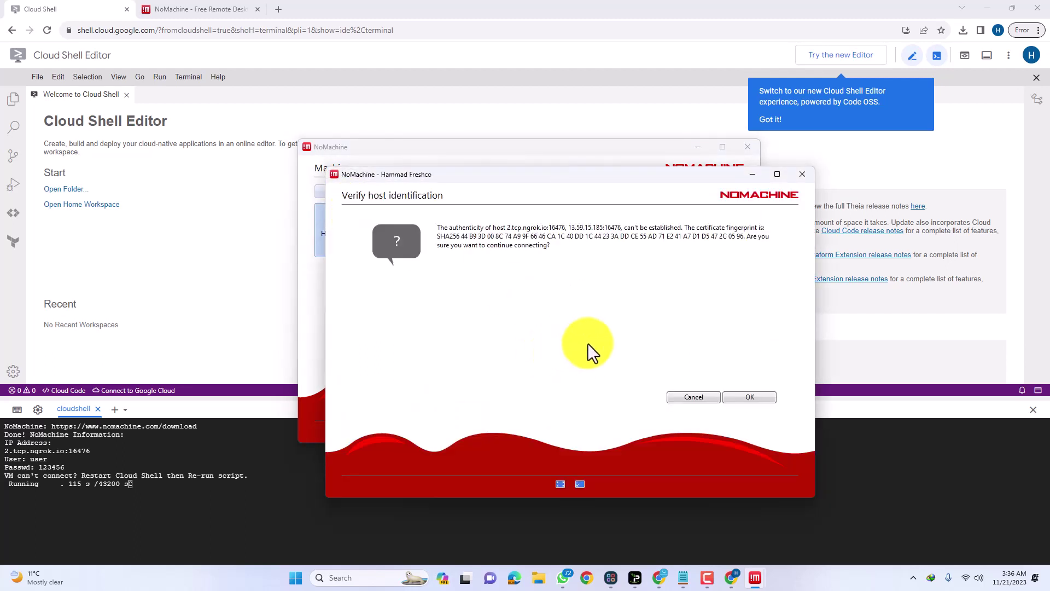
{"action": "left_click", "coordinate": [744, 393]}
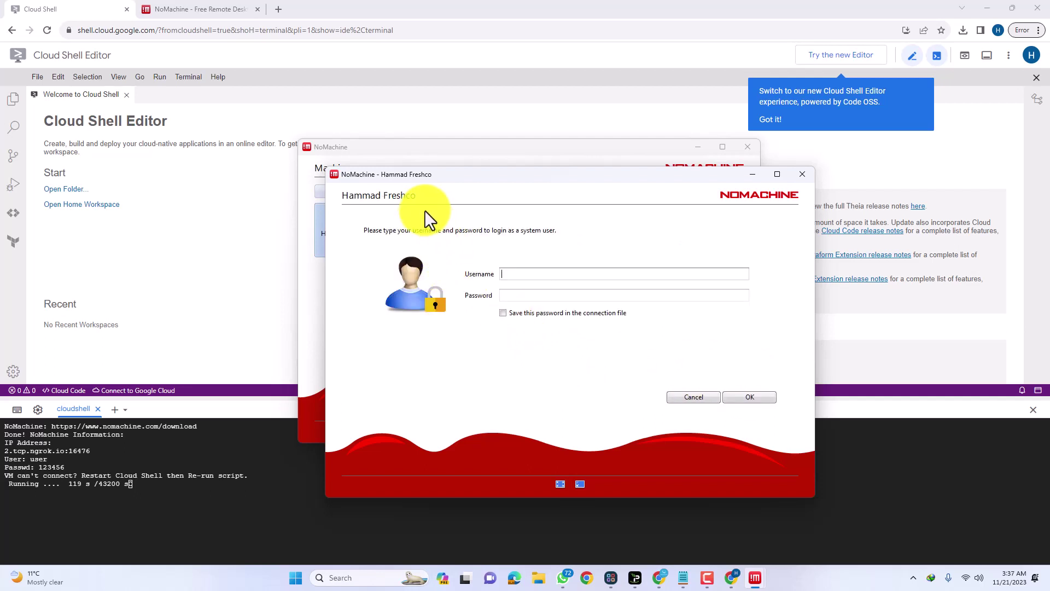
- Fill the login username and password from the Cloud Shell output and submit them
{"action": "double_click", "coordinate": [39, 461]}
{"action": "key", "text": "ctrl+c"}
{"action": "key", "text": "alt+Tab"}
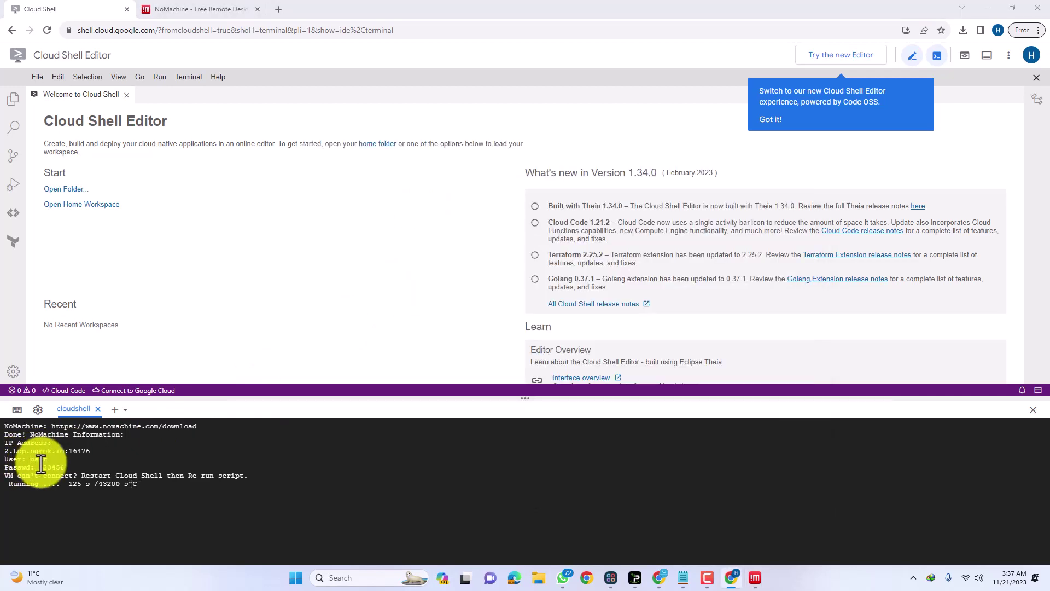
{"action": "key", "text": "ctrl+v"}
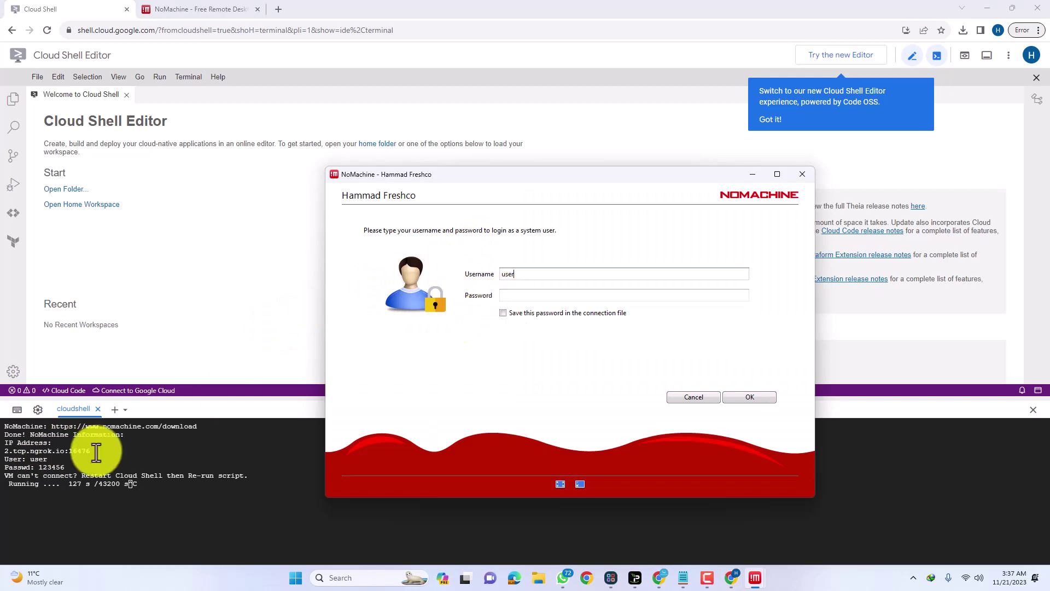
{"action": "double_click", "coordinate": [44, 468]}
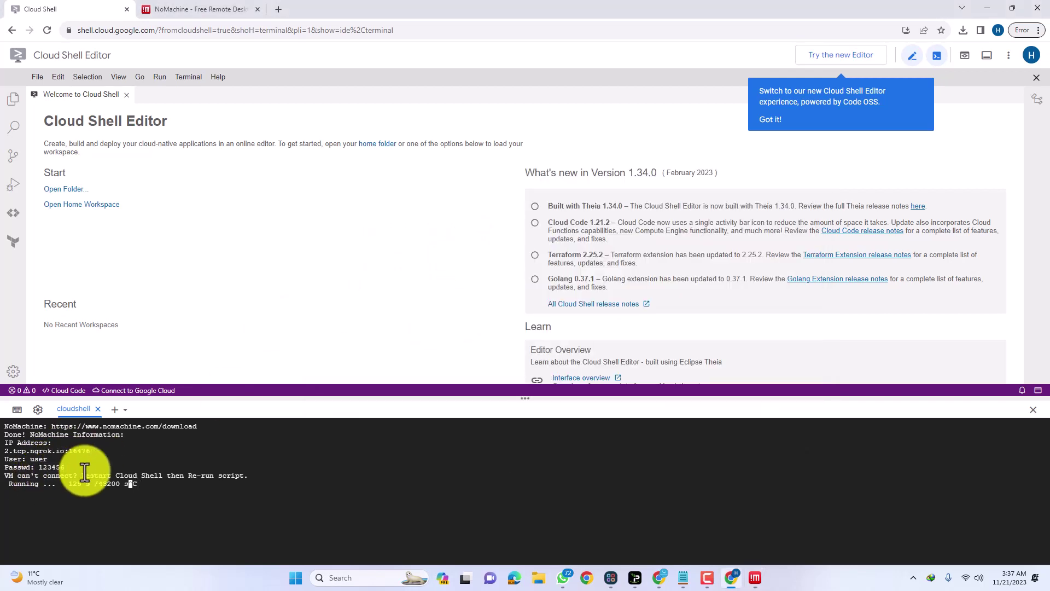
{"action": "key", "text": "alt+Tab"}
{"action": "left_click", "coordinate": [518, 296]}
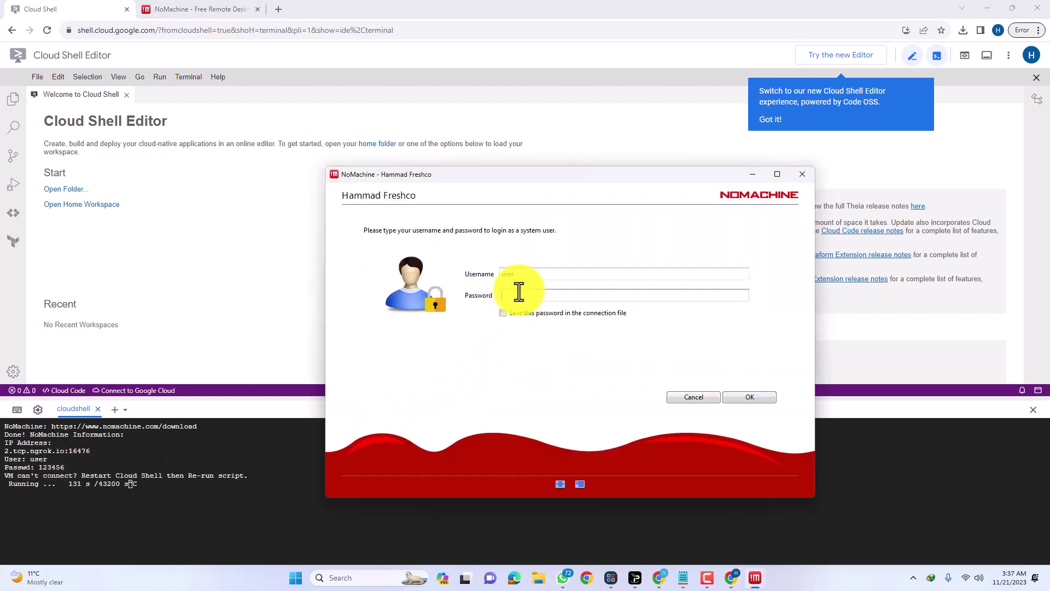
{"action": "key", "text": "ctrl+v"}
{"action": "left_click_drag", "start_coordinate": [527, 299], "coordinate": [447, 301]}
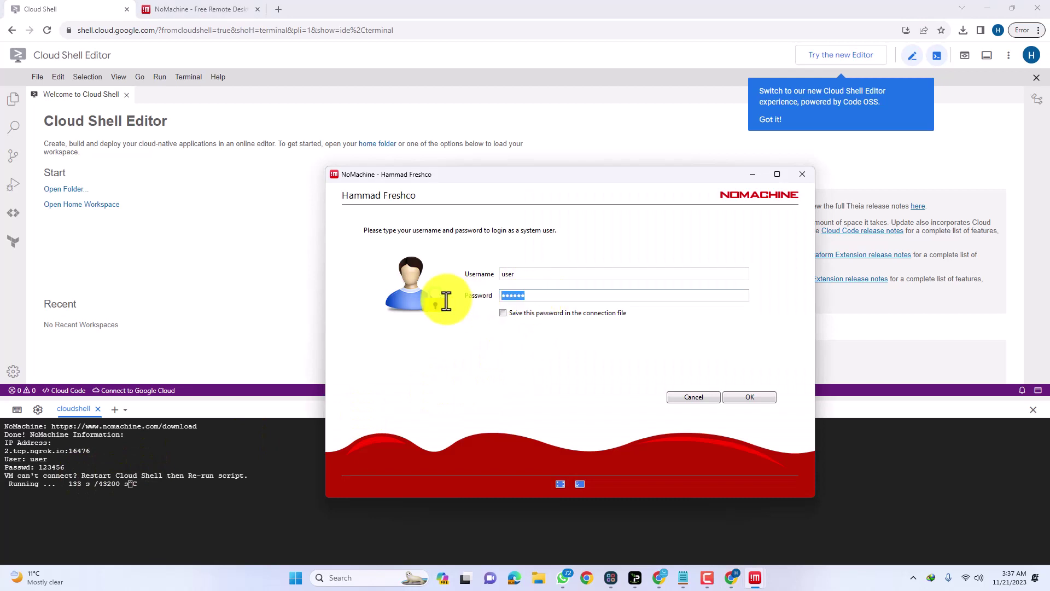
{"action": "type", "text": "12"}
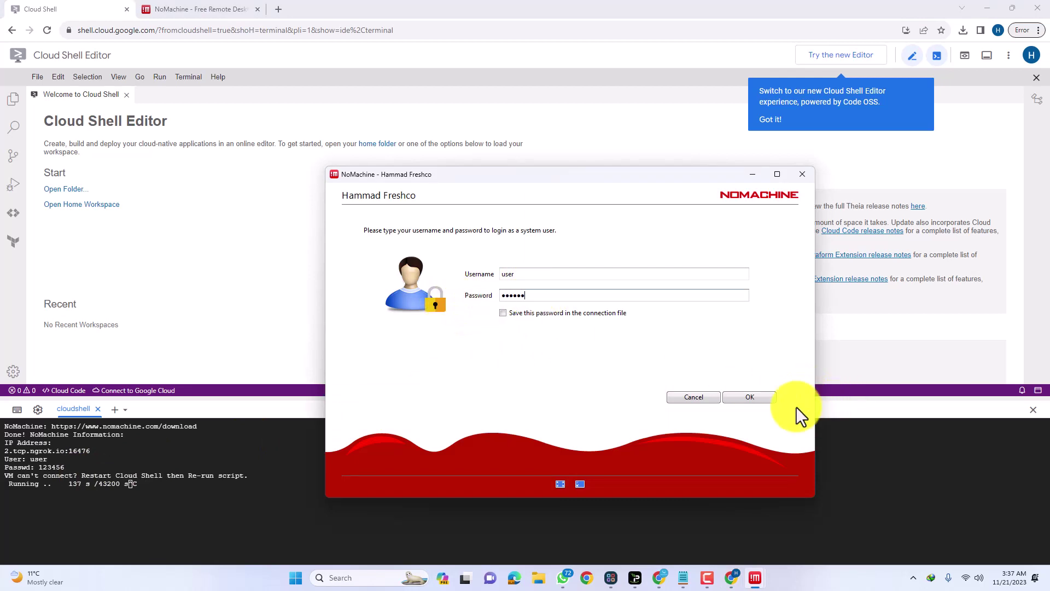
{"action": "left_click", "coordinate": [766, 398]}
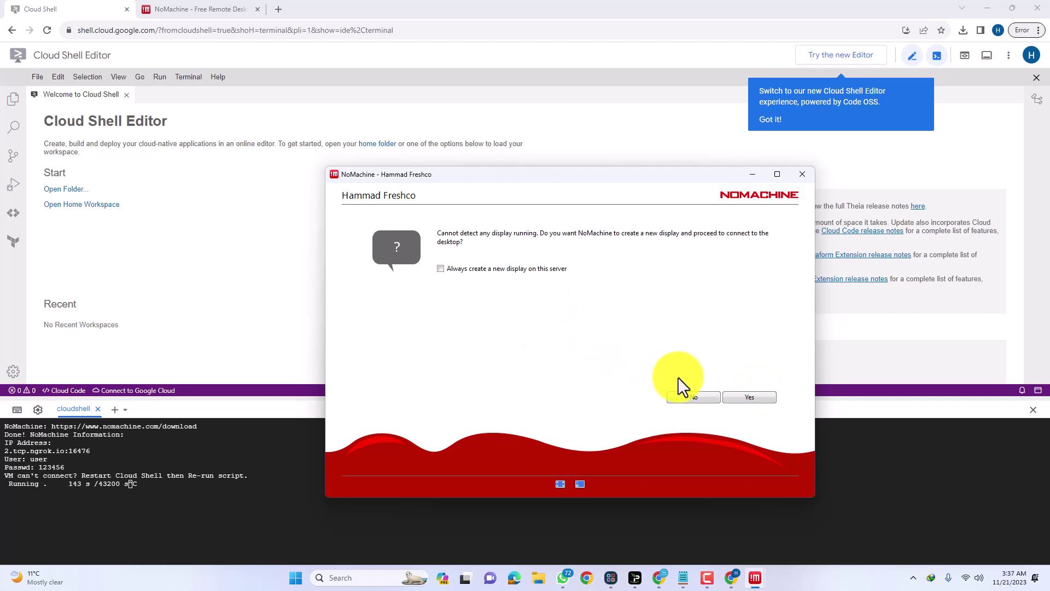
- Create a new display and skip through the connection, audio and resolution tips to the remote desktop
{"action": "left_click", "coordinate": [756, 396]}
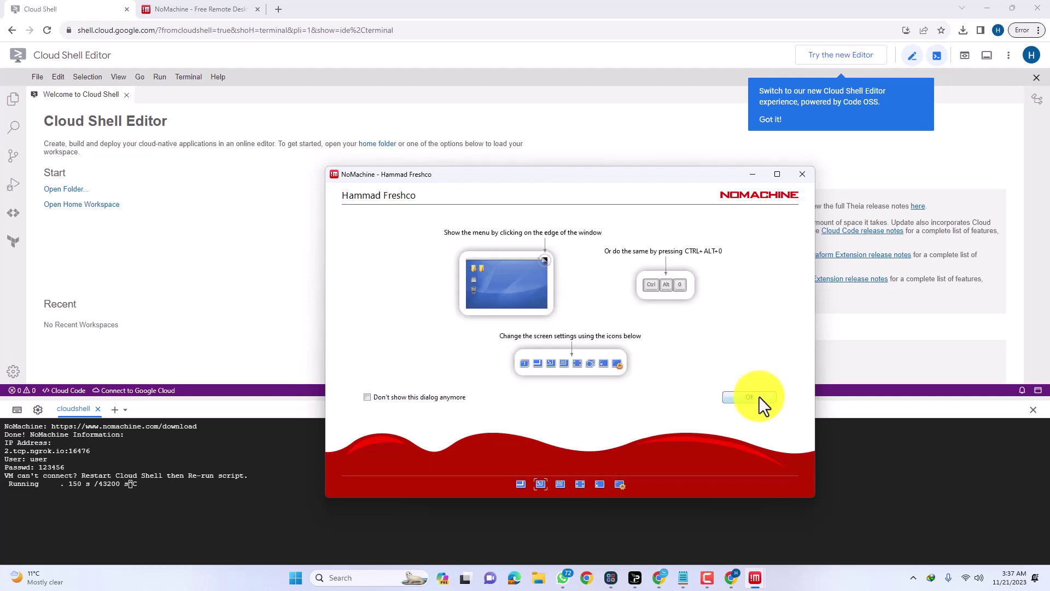
{"action": "left_click", "coordinate": [760, 396]}
{"action": "left_click", "coordinate": [759, 396]}
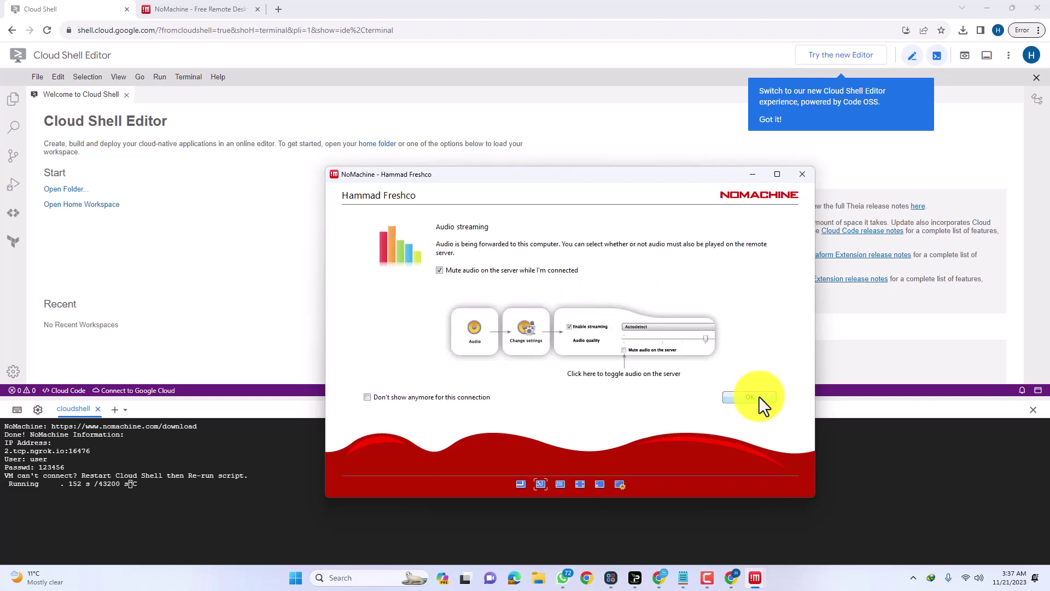
{"action": "left_click", "coordinate": [759, 396]}
{"action": "left_click", "coordinate": [760, 396]}
{"action": "left_click", "coordinate": [760, 396]}
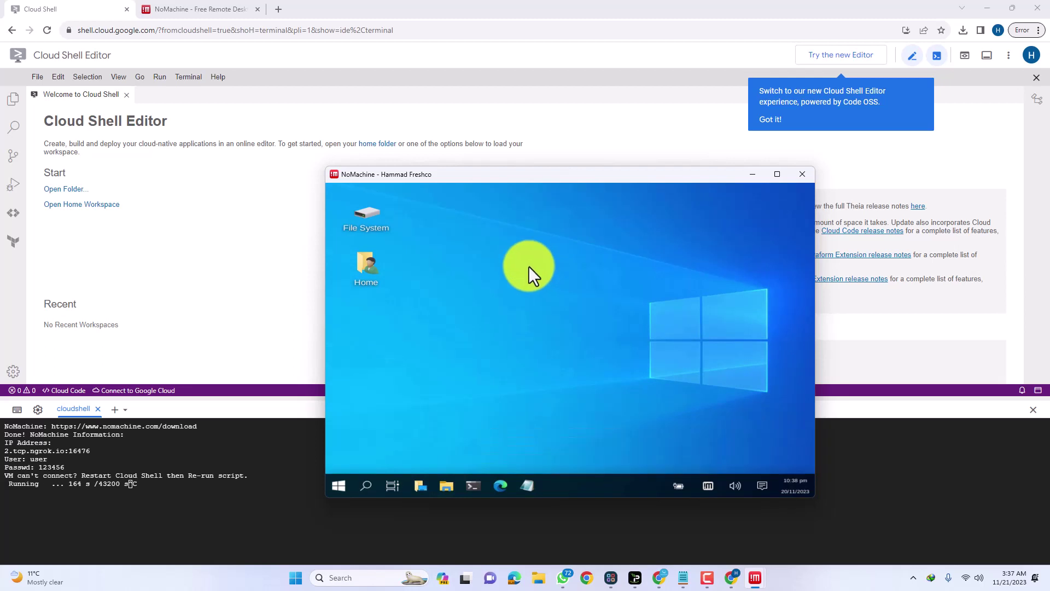
{"action": "left_click", "coordinate": [338, 486]}
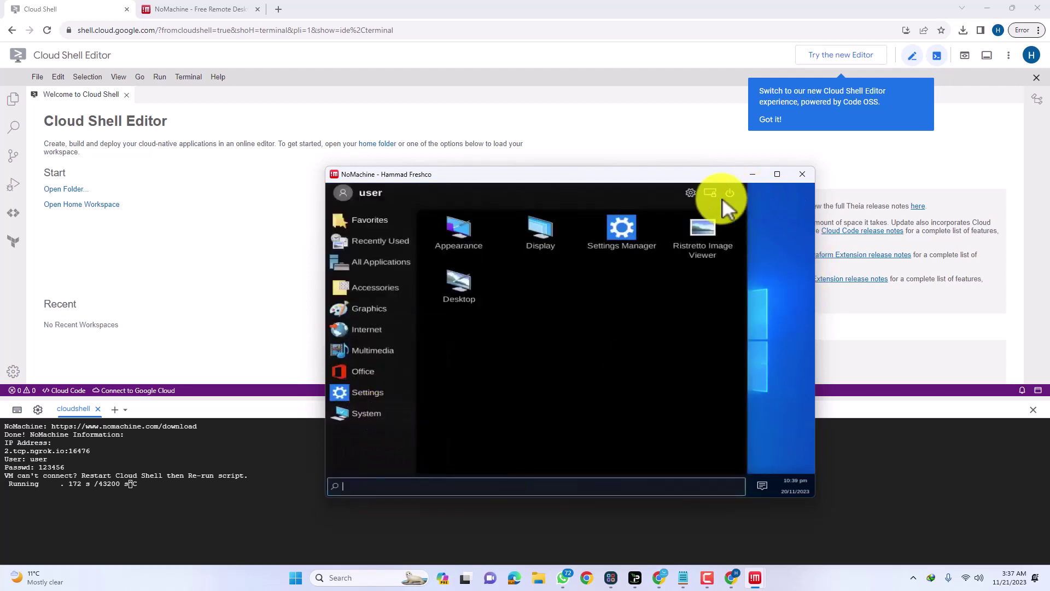
{"action": "left_click", "coordinate": [671, 220]}
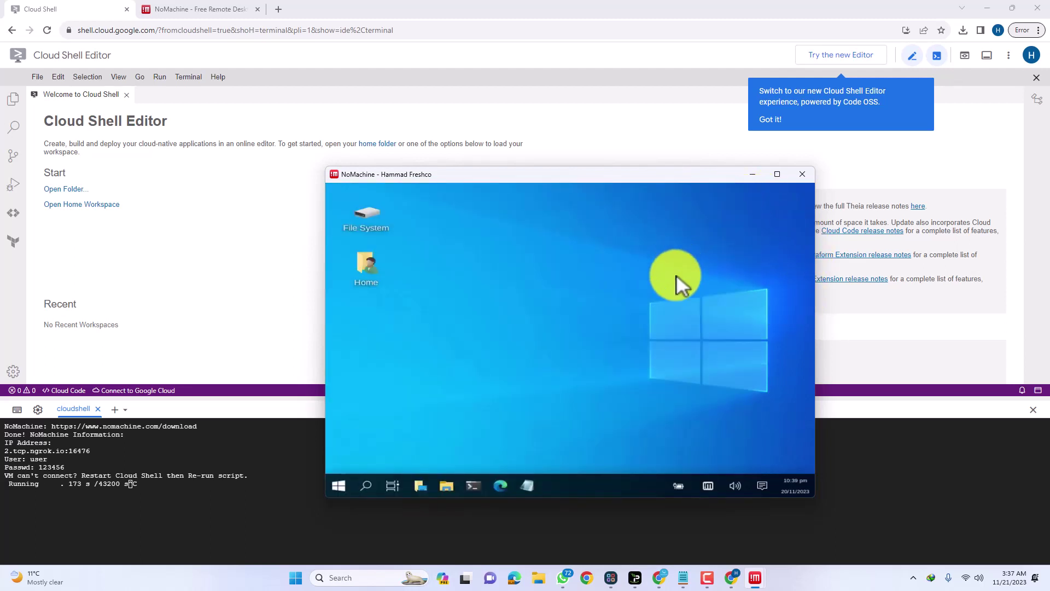
{"action": "left_click", "coordinate": [337, 485]}
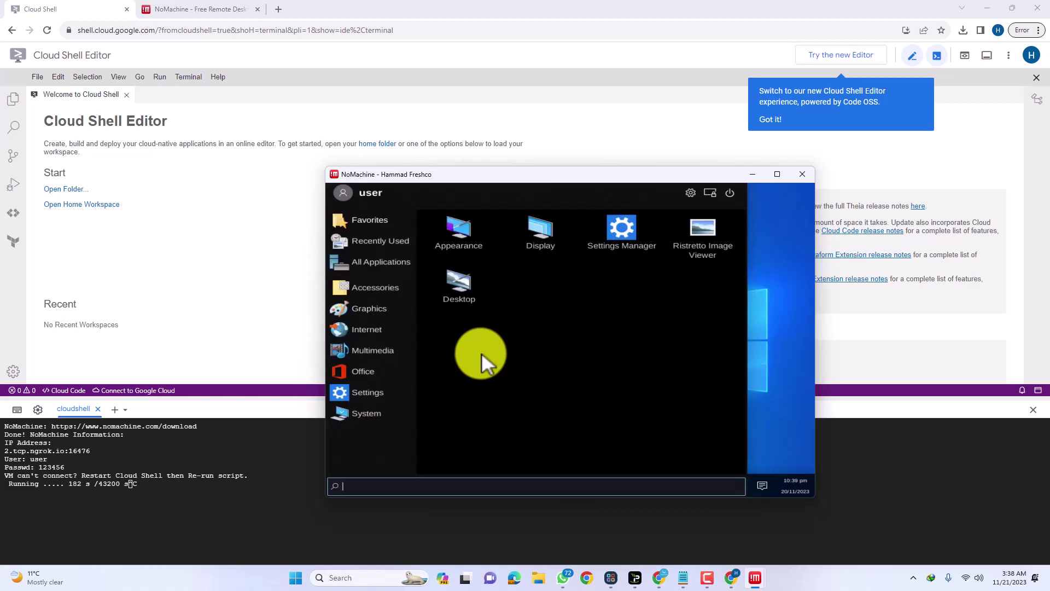
{"action": "left_click", "coordinate": [786, 343]}
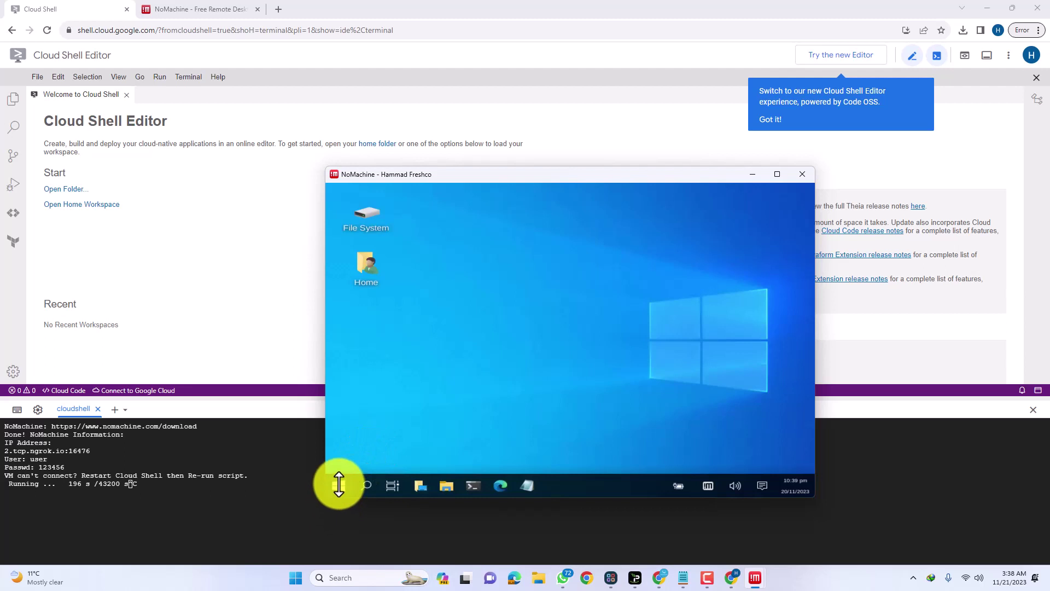
- Maximize the session window and open the remote Settings > Display, showing nxoutput0 at 800x600
{"action": "left_click", "coordinate": [777, 175]}
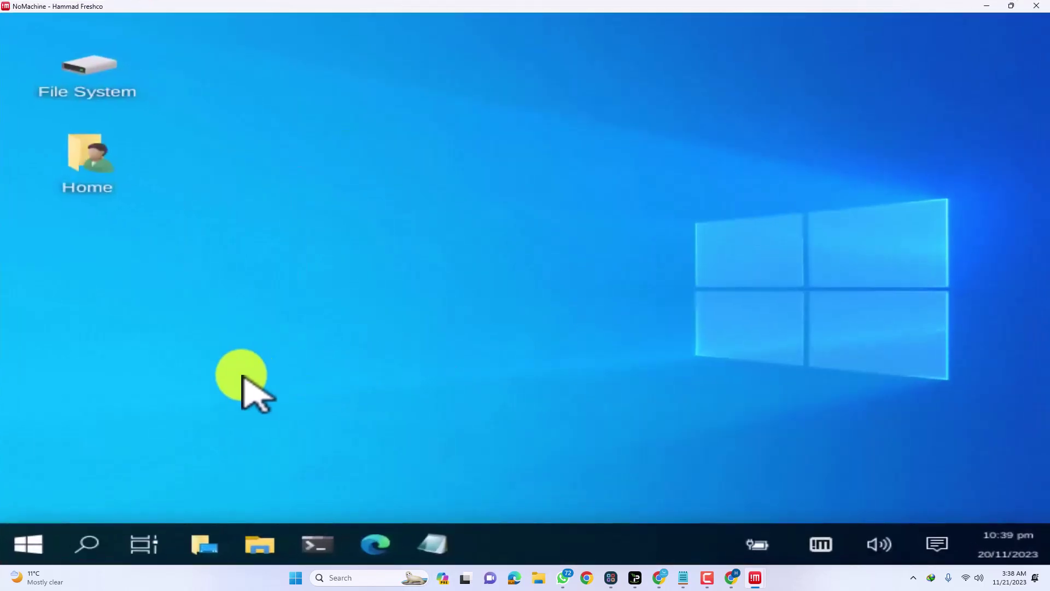
{"action": "left_click", "coordinate": [28, 543]}
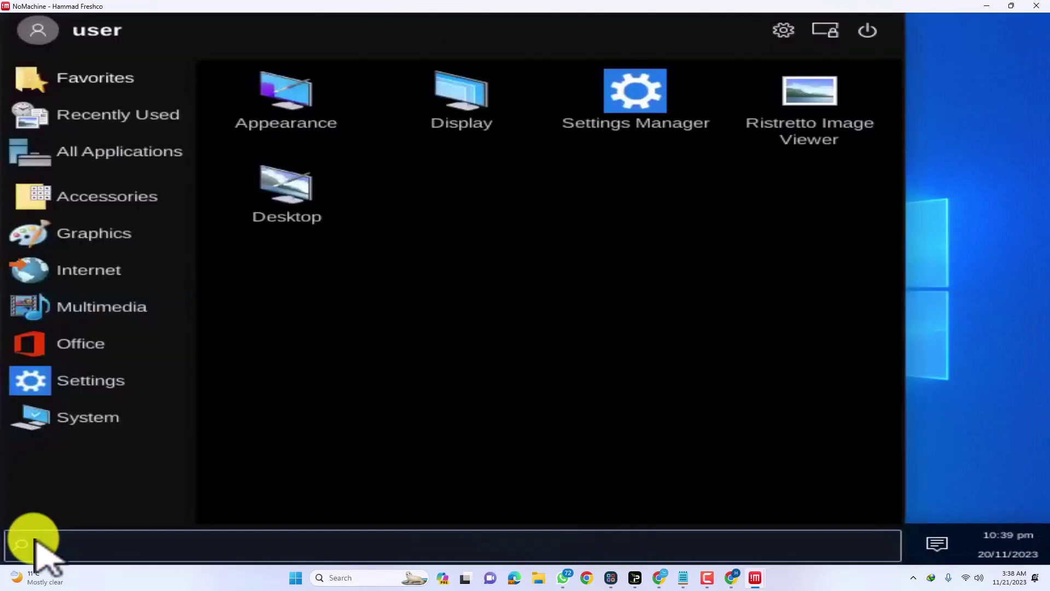
{"action": "left_click", "coordinate": [484, 98]}
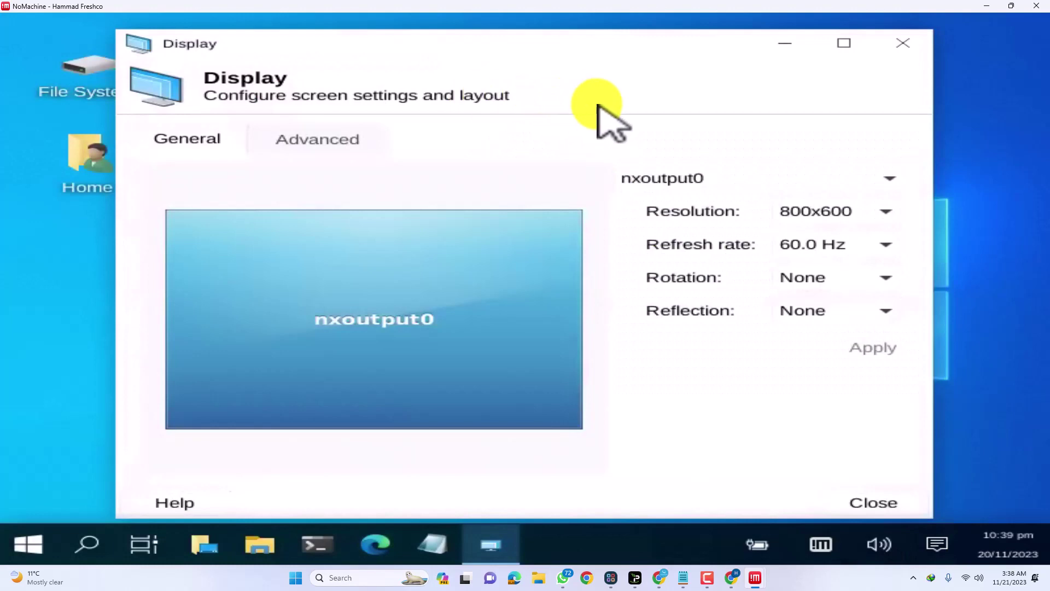
{"action": "left_click", "coordinate": [17, 542]}
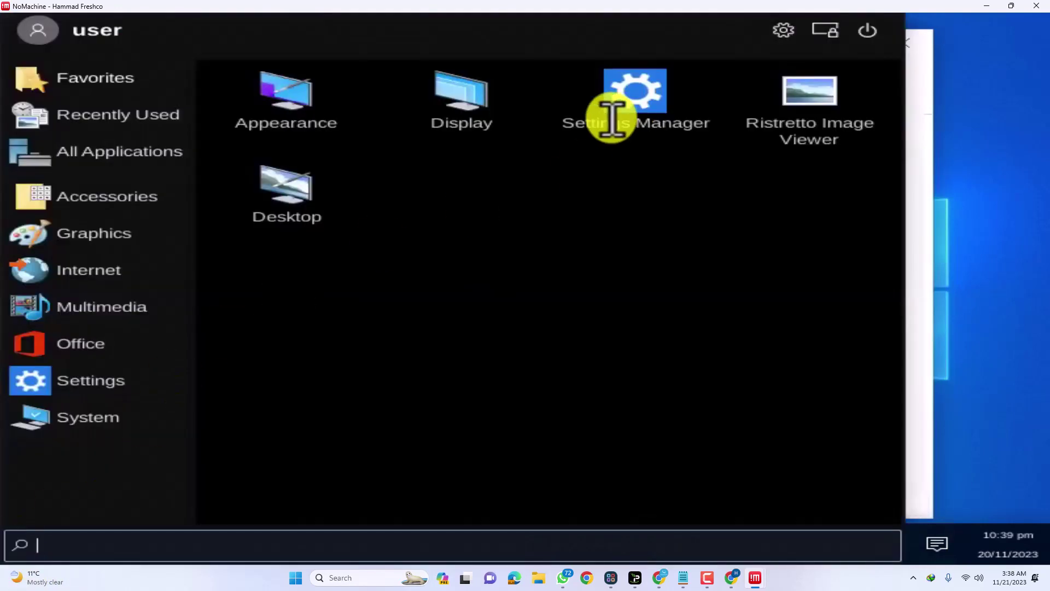
{"action": "left_click", "coordinate": [481, 107]}
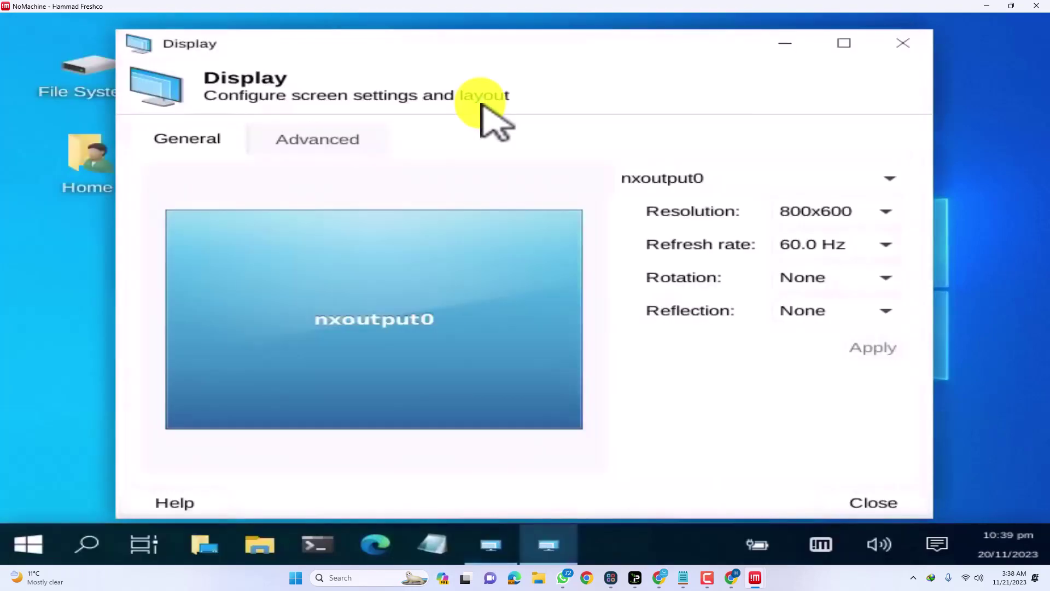
- Select 1920x1080 from the Resolution list, apply it, and answer the keep-configuration prompt
{"action": "left_click", "coordinate": [837, 212]}
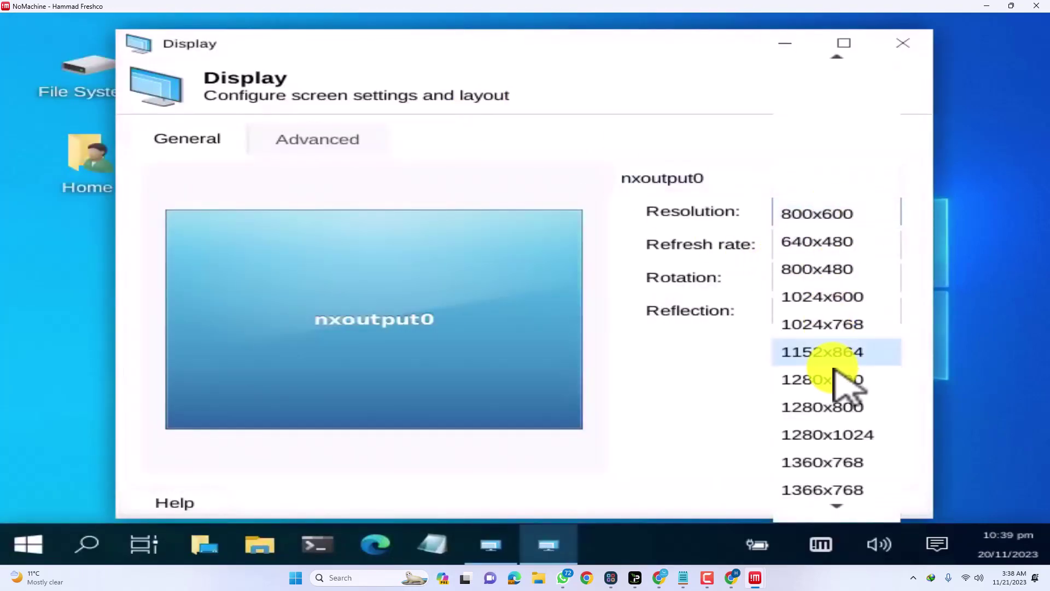
{"action": "scroll", "coordinate": [832, 446], "scroll_direction": "down", "scroll_amount": 1}
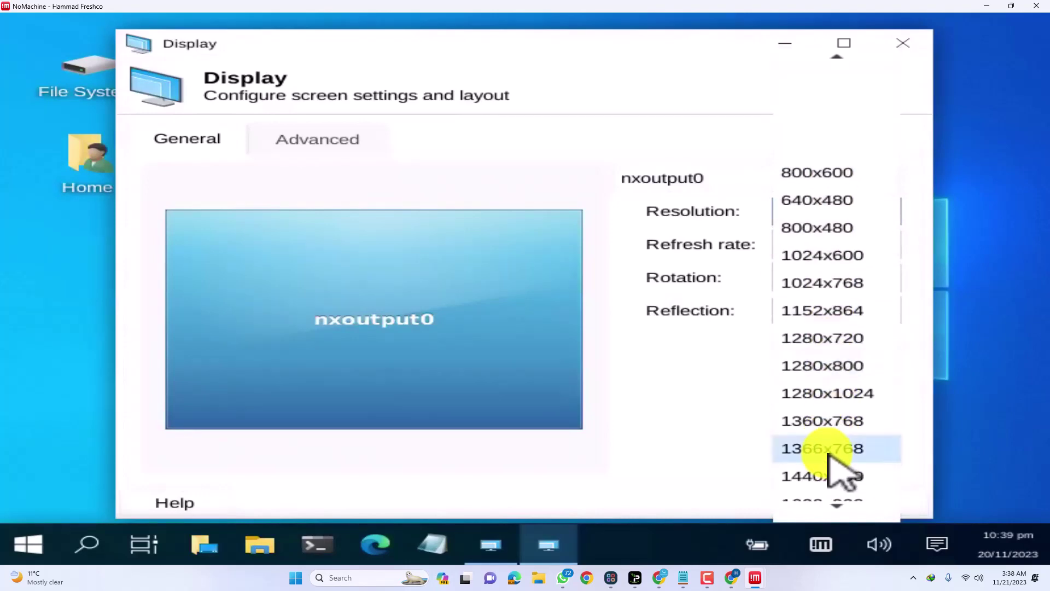
{"action": "scroll", "coordinate": [827, 454], "scroll_direction": "down", "scroll_amount": 2}
{"action": "scroll", "coordinate": [829, 463], "scroll_direction": "down", "scroll_amount": 1}
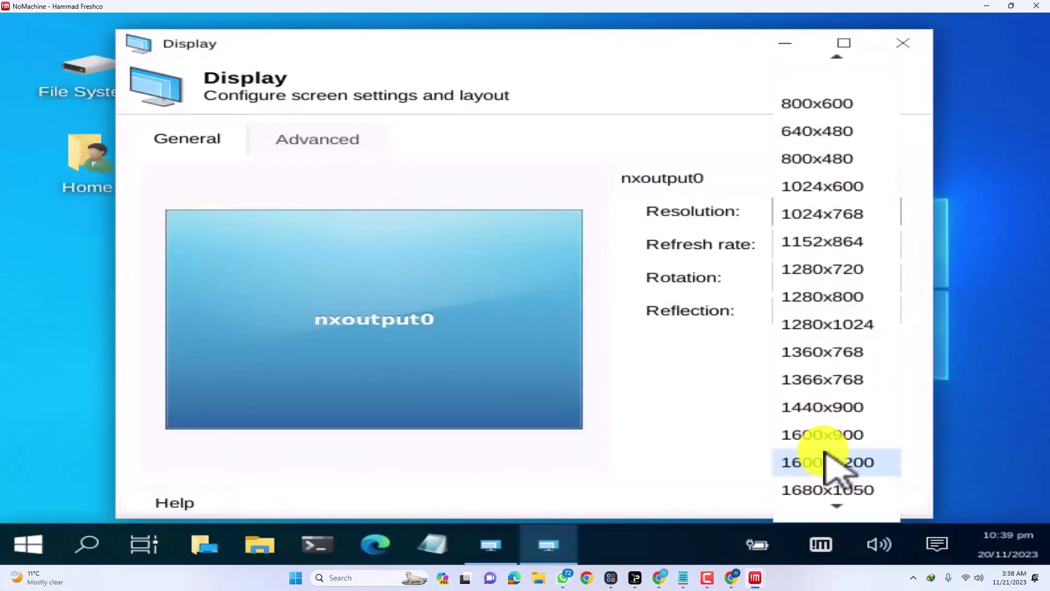
{"action": "scroll", "coordinate": [829, 462], "scroll_direction": "down", "scroll_amount": 1}
{"action": "scroll", "coordinate": [828, 463], "scroll_direction": "down", "scroll_amount": 1}
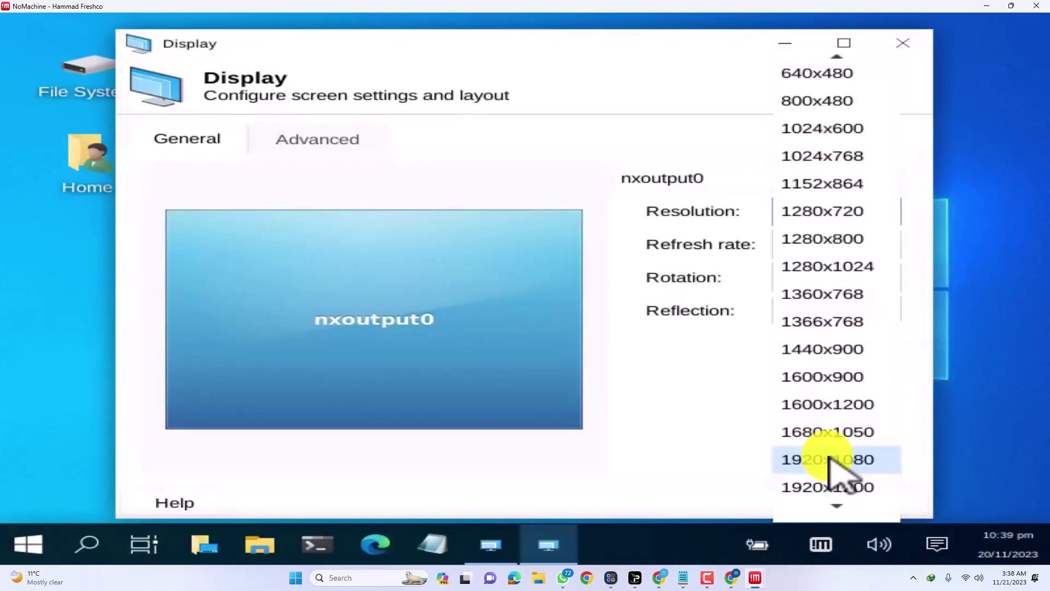
{"action": "left_click", "coordinate": [829, 459]}
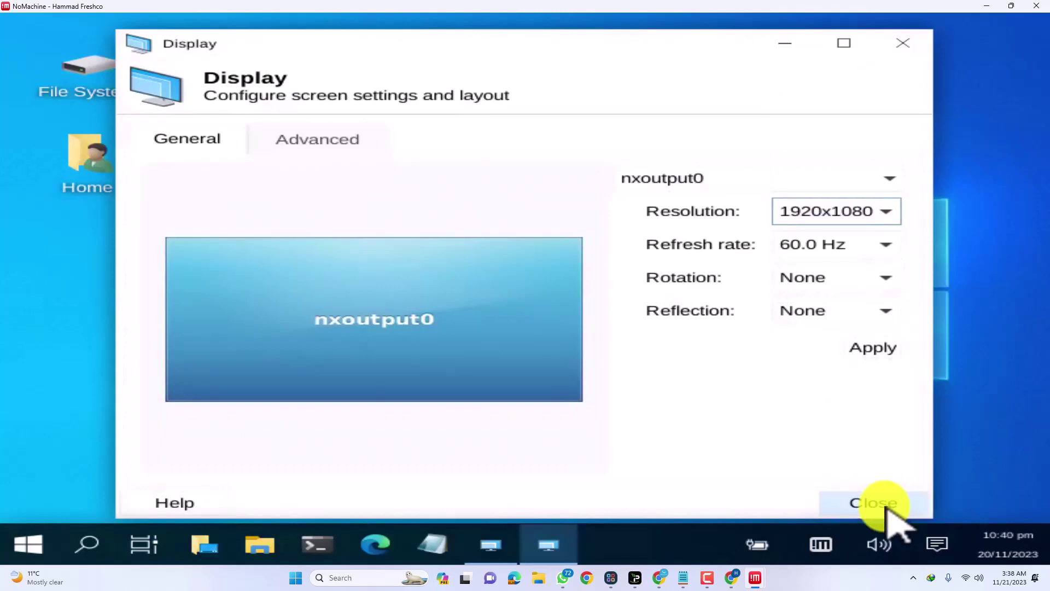
{"action": "left_click", "coordinate": [875, 349]}
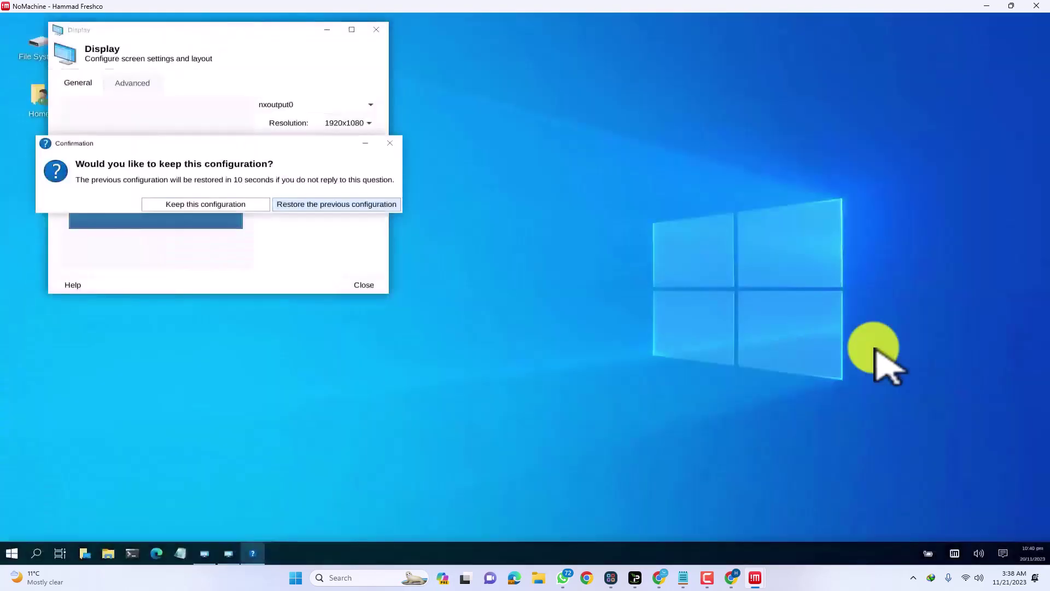
{"action": "left_click", "coordinate": [386, 142]}
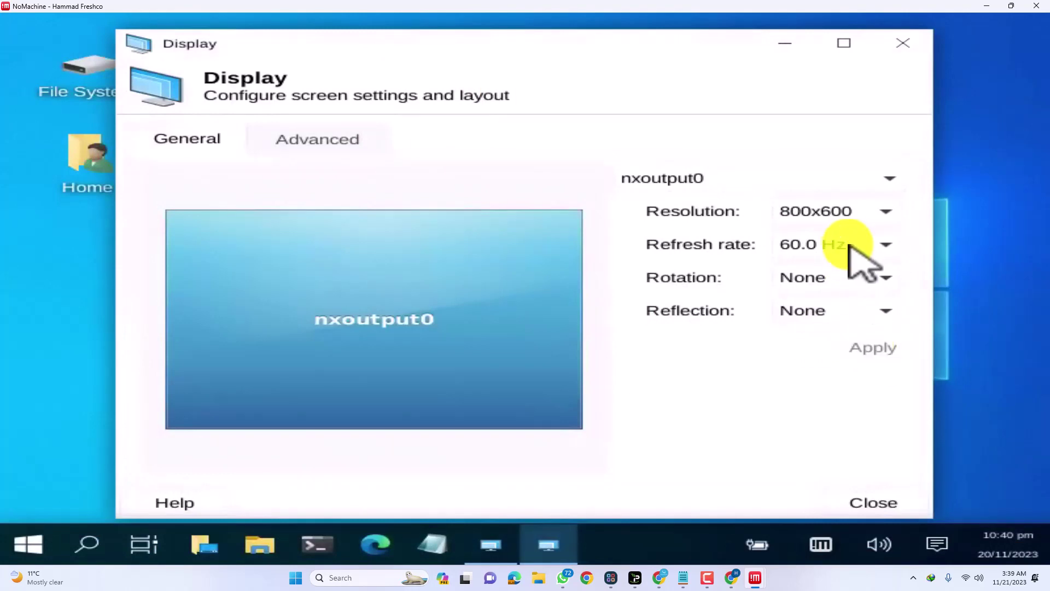
- Apply 1920x1080 again, keep the configuration, and close the Display settings
{"action": "left_click", "coordinate": [847, 213]}
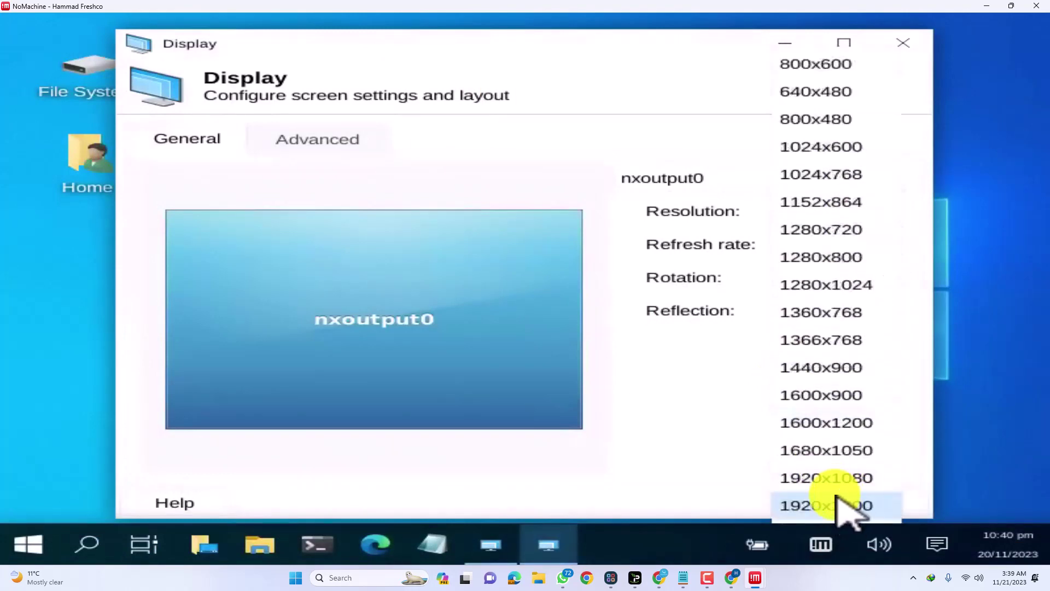
{"action": "left_click", "coordinate": [837, 482]}
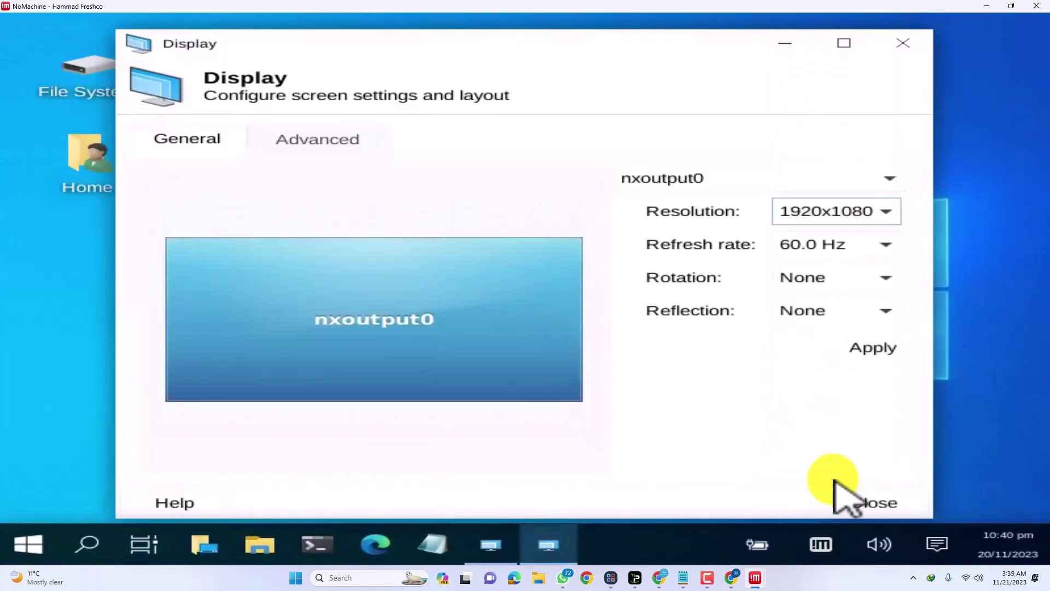
{"action": "left_click", "coordinate": [870, 348]}
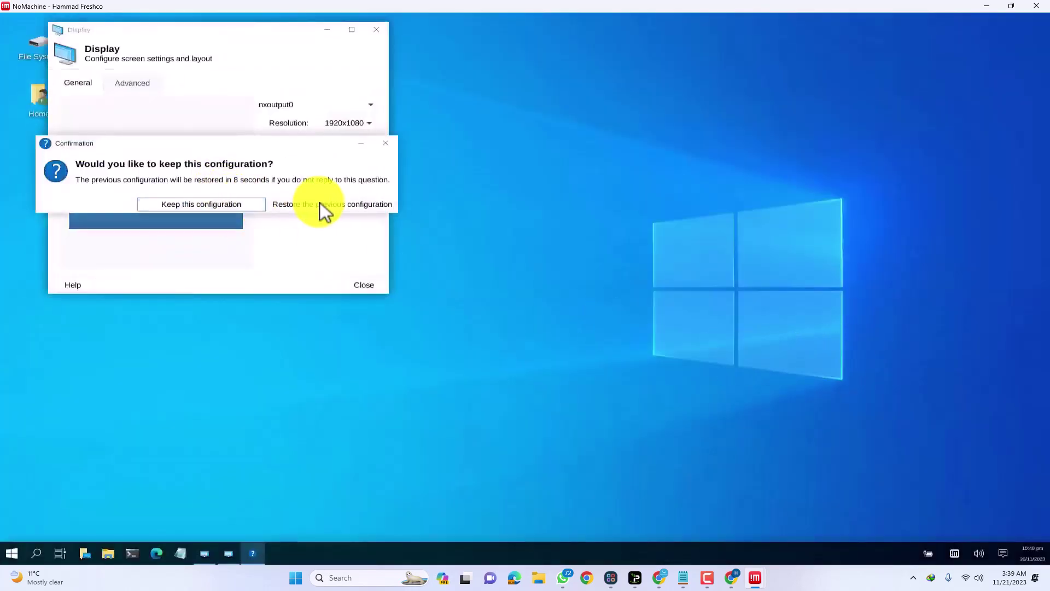
{"action": "left_click", "coordinate": [235, 204]}
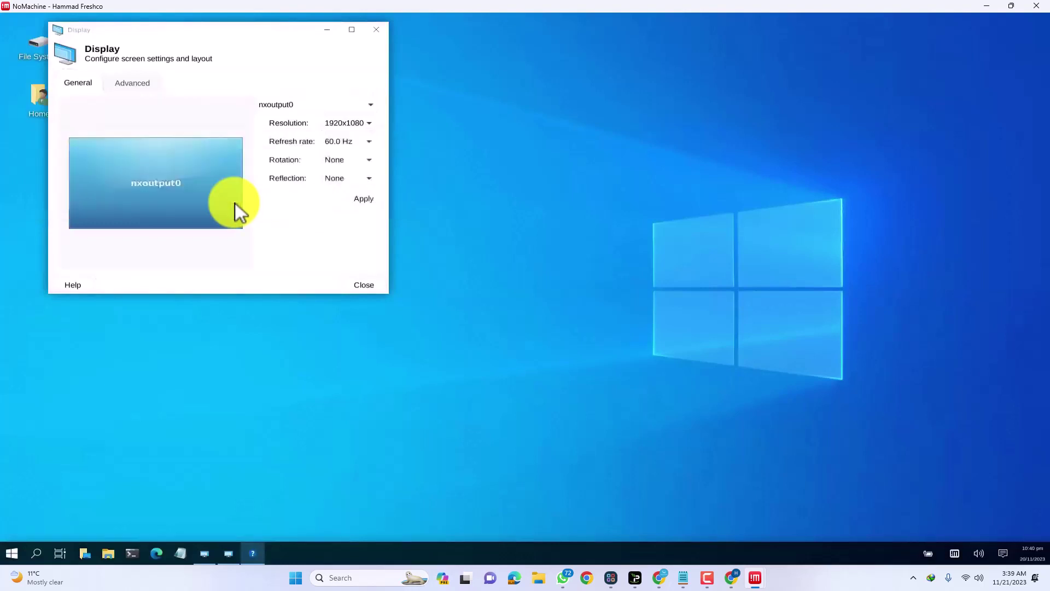
{"action": "left_click", "coordinate": [366, 281]}
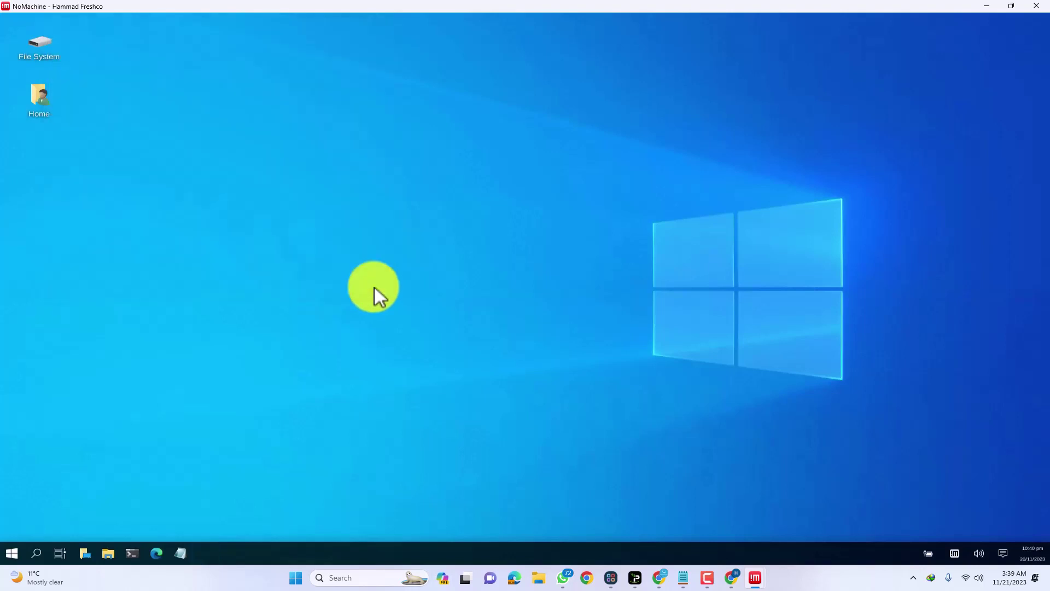
- Launch Edge on the remote desktop, accept first-run setup, confirm the tab layout, and skip sync sign-in
{"action": "left_click", "coordinate": [156, 553]}
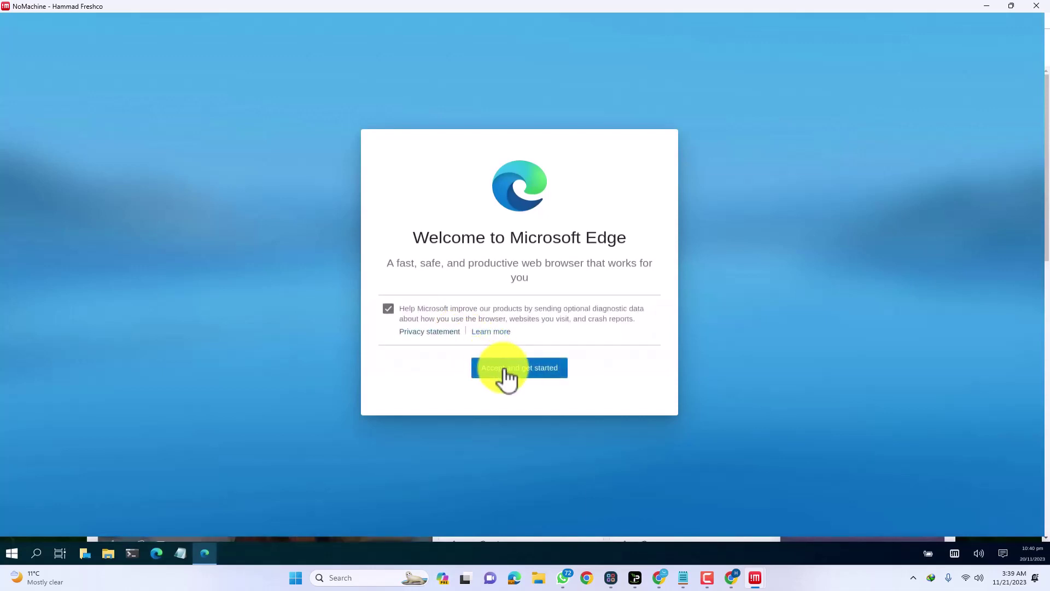
{"action": "left_click", "coordinate": [504, 370]}
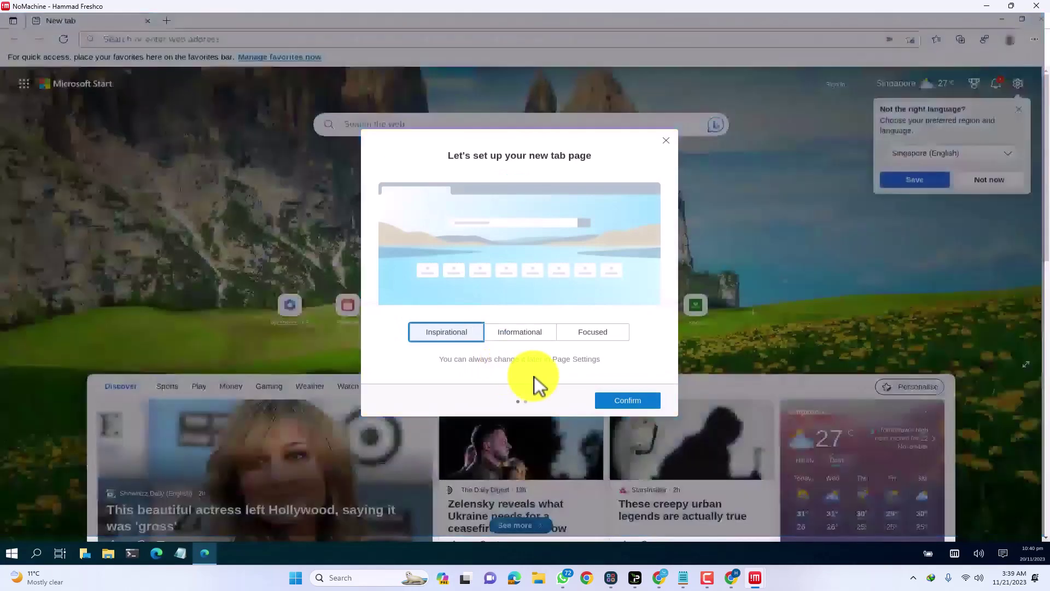
{"action": "left_click", "coordinate": [614, 401]}
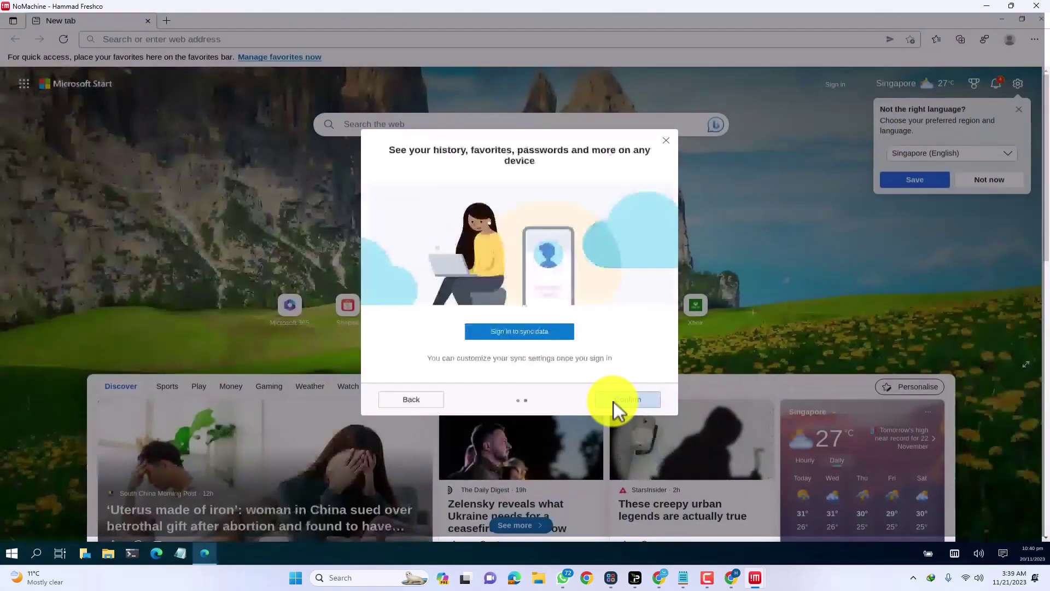
{"action": "left_click", "coordinate": [668, 140]}
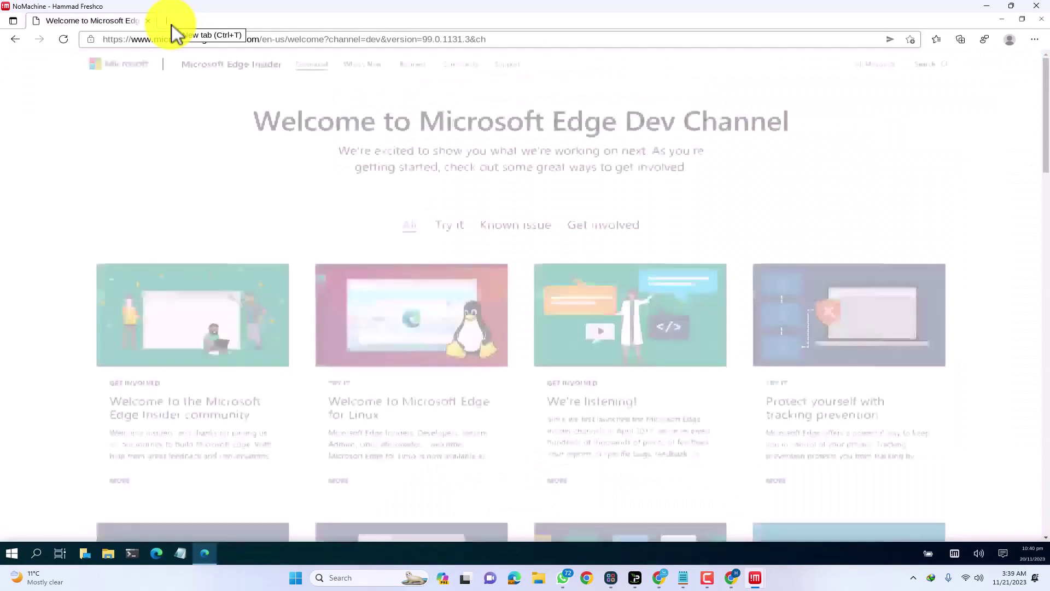
- Search Bing for 'speed test' from the Edge address bar and open the Speedtest by Ookla result
{"action": "left_click", "coordinate": [182, 40]}
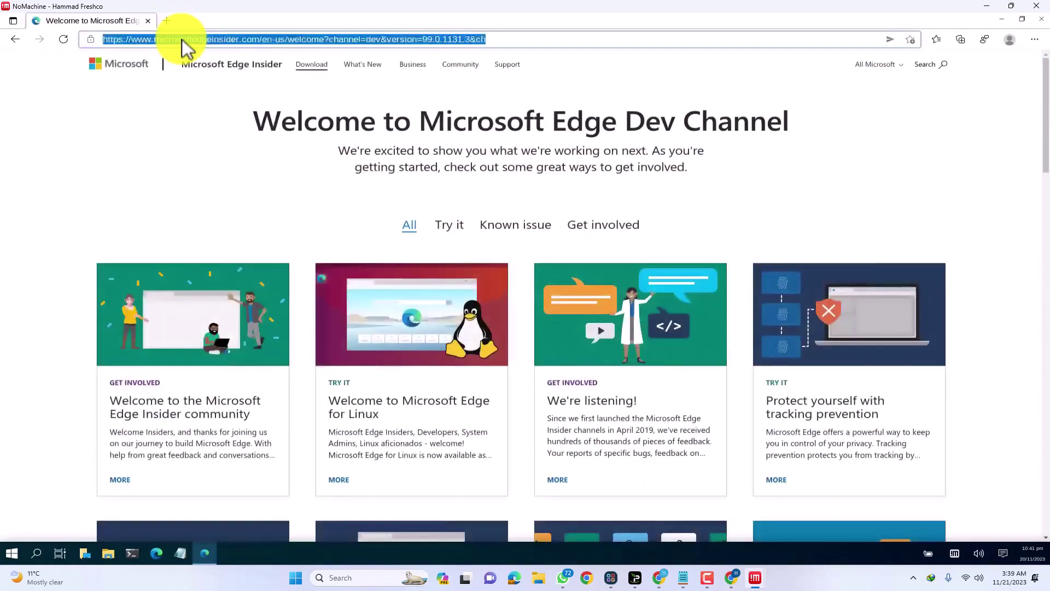
{"action": "type", "text": "sp"}
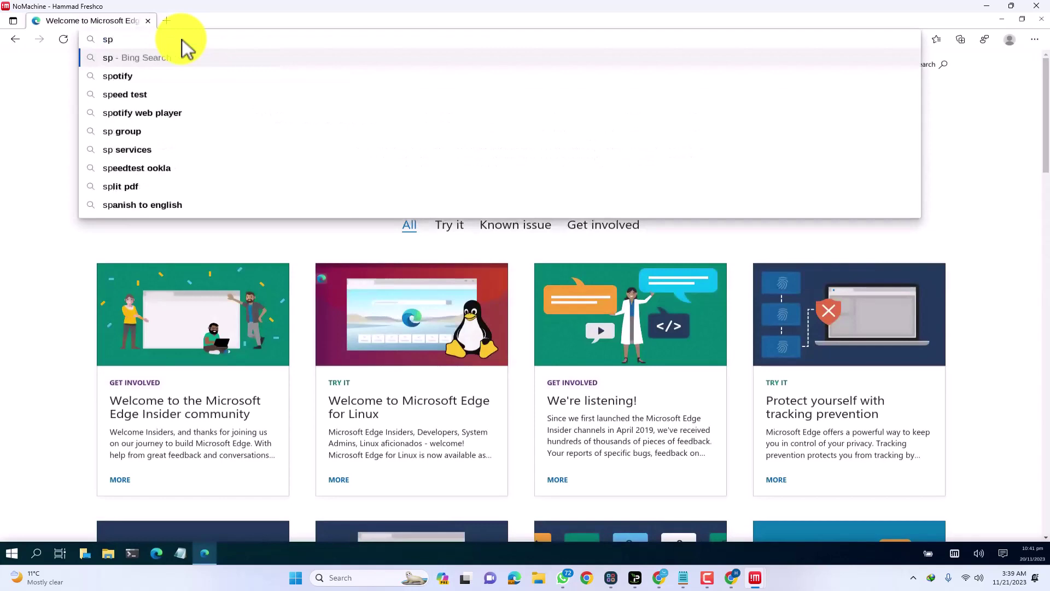
{"action": "type", "text": "eed test"}
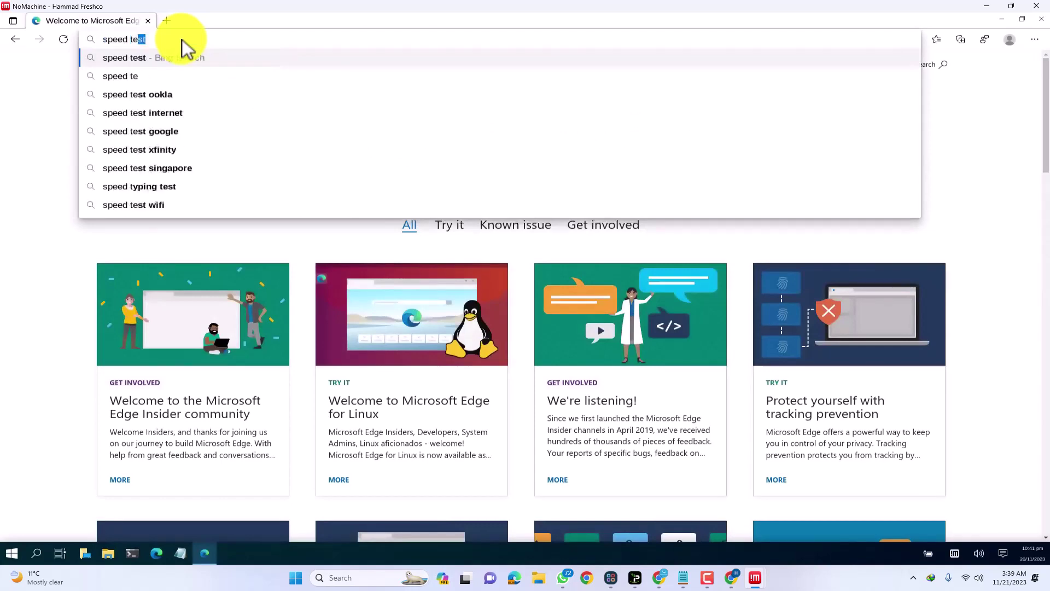
{"action": "key", "text": "Return"}
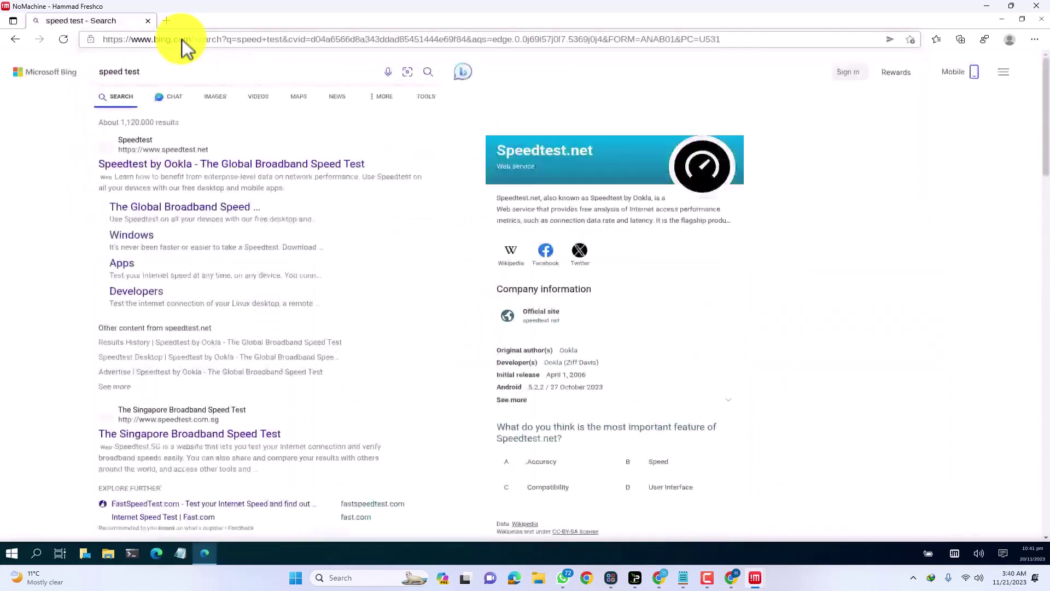
{"action": "left_click", "coordinate": [210, 165]}
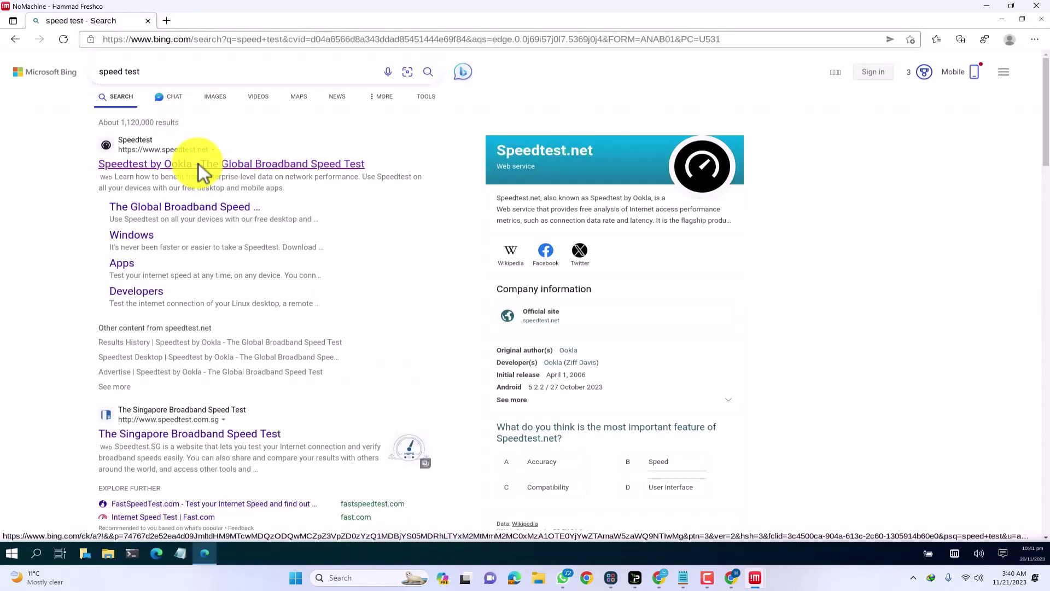
- Run a speed test on speedtest.net, accepting the privacy notice, to get 688.17/940.33 Mbps and 3 ms ping
{"action": "left_click", "coordinate": [199, 163]}
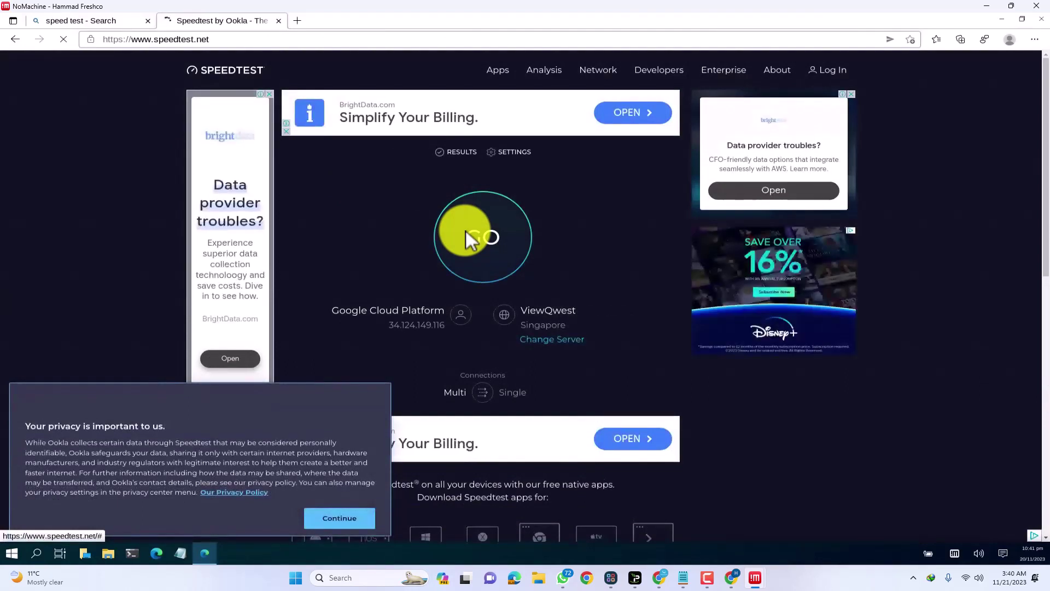
{"action": "left_click", "coordinate": [466, 231]}
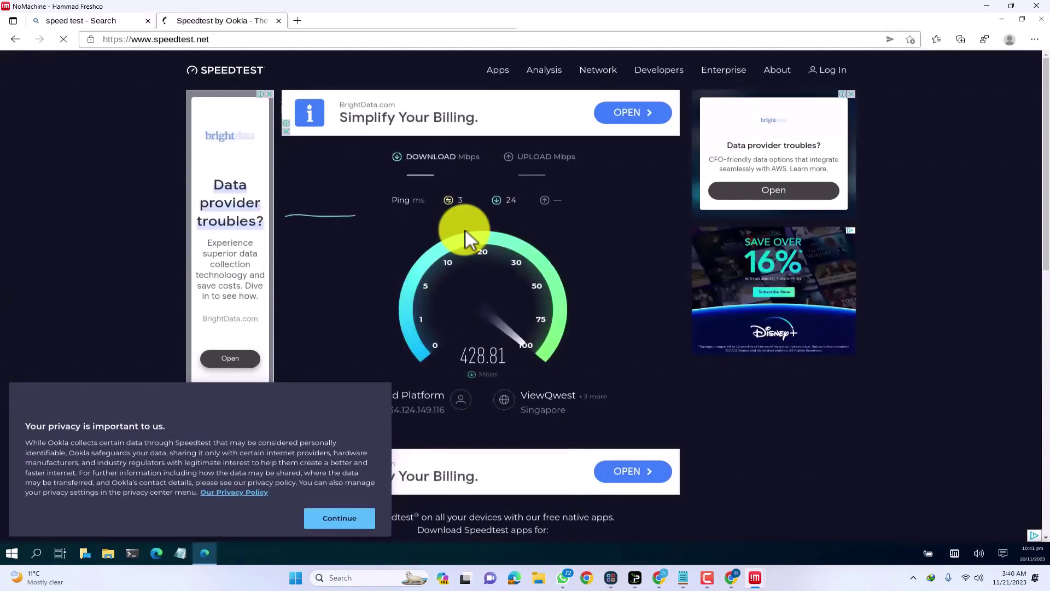
{"action": "left_click", "coordinate": [327, 520]}
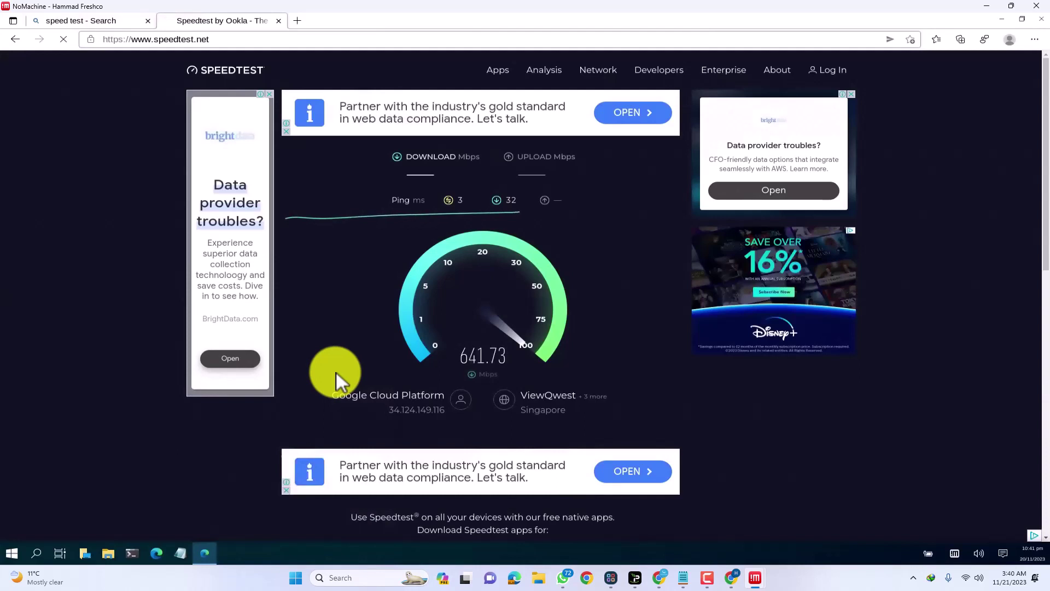
{"action": "left_click_drag", "start_coordinate": [335, 397], "coordinate": [361, 255]}
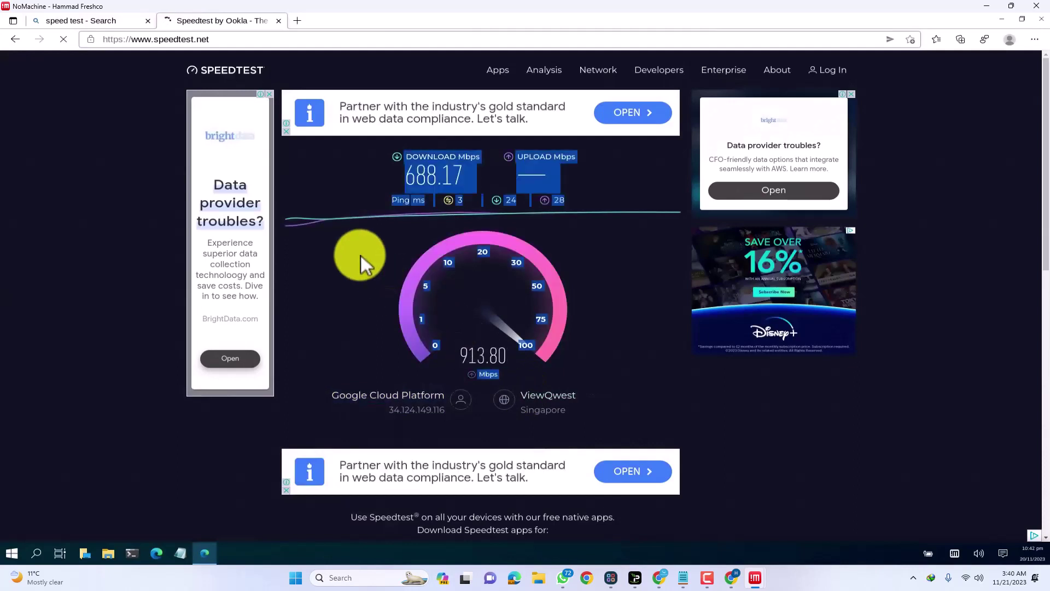
{"action": "left_click", "coordinate": [361, 255]}
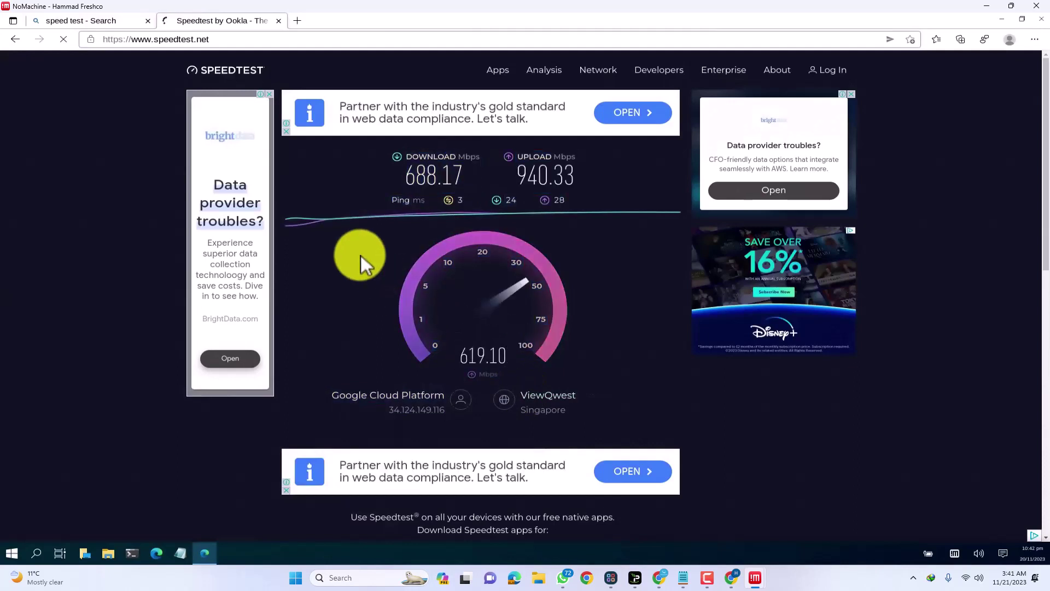